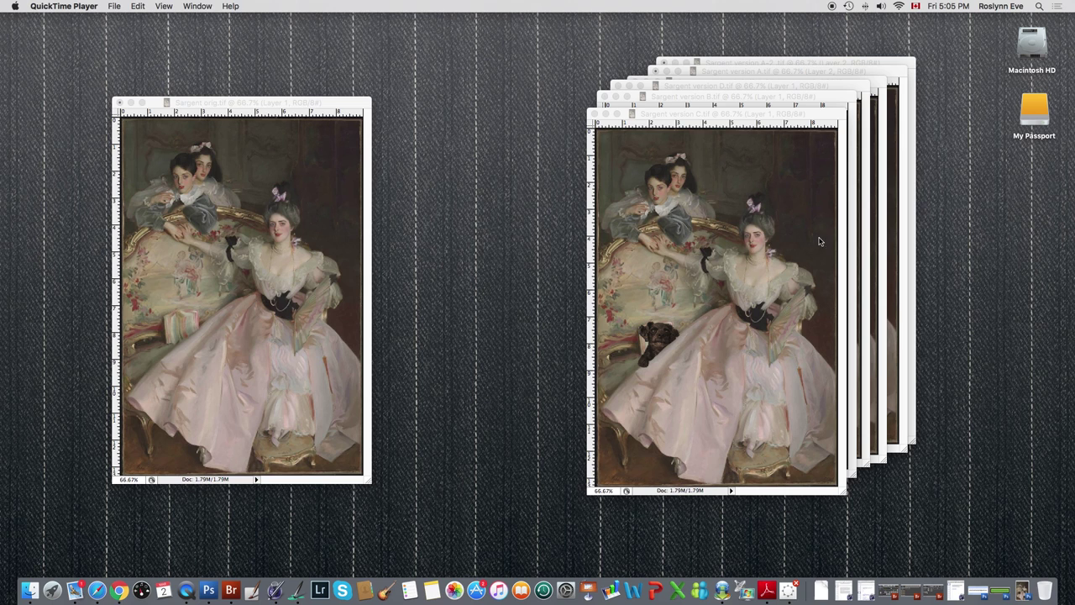
Switch to Photoshop and move the Sargent orig.tif window closer to the stack of altered versions
{"action": "left_click", "coordinate": [342, 105]}
{"action": "left_click_drag", "start_coordinate": [343, 104], "coordinate": [385, 91]}
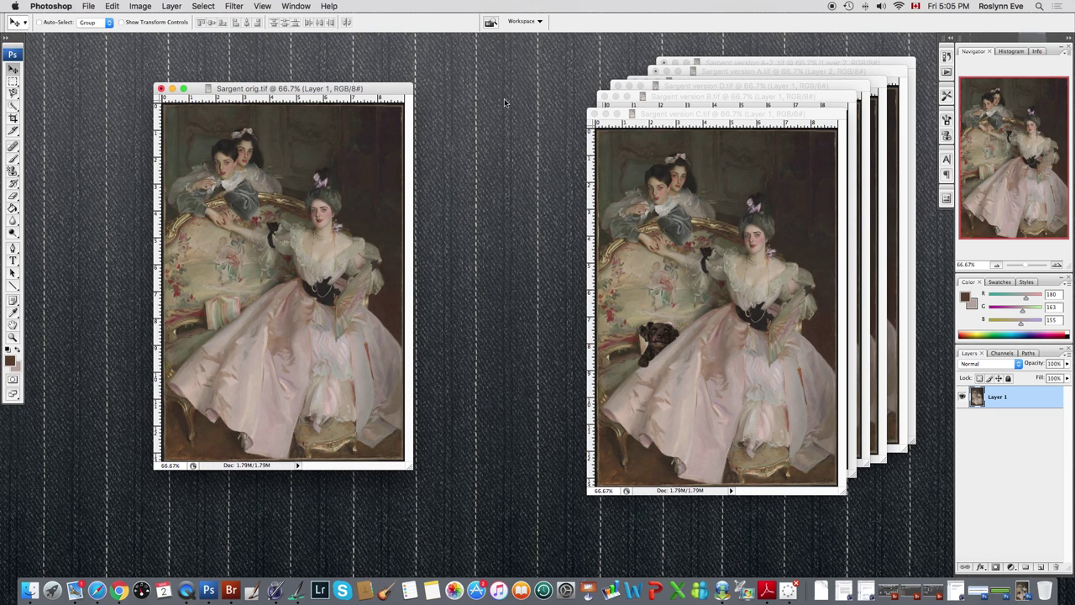
{"action": "mouse_move", "coordinate": [393, 90]}
{"action": "left_mouse_down"}
{"action": "mouse_move", "coordinate": [444, 89]}
{"action": "mouse_move", "coordinate": [406, 92]}
{"action": "left_mouse_up"}
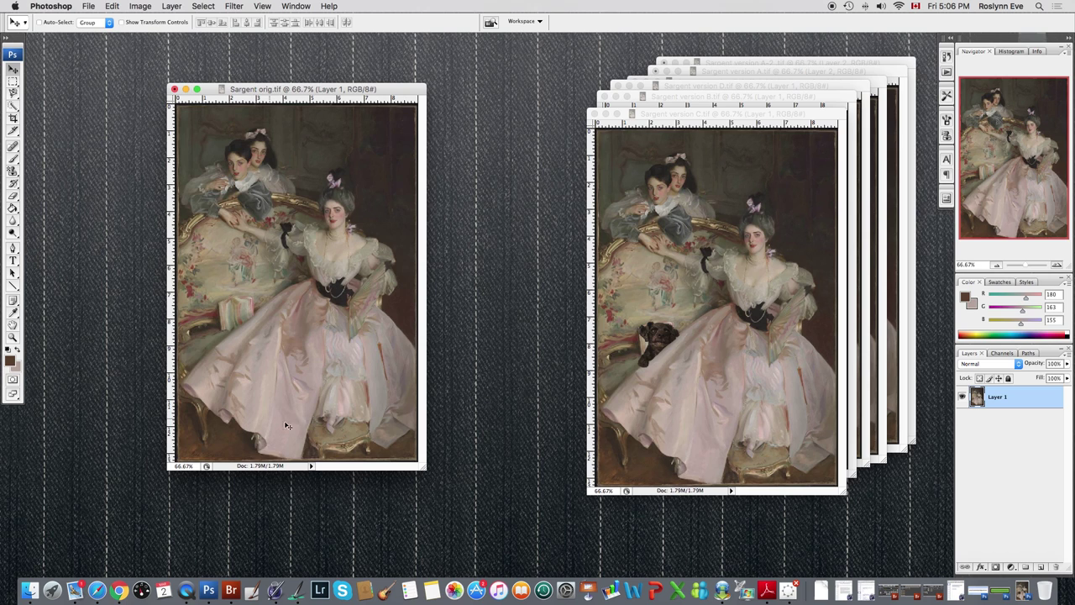
{"action": "left_click_drag", "start_coordinate": [377, 399], "coordinate": [390, 368]}
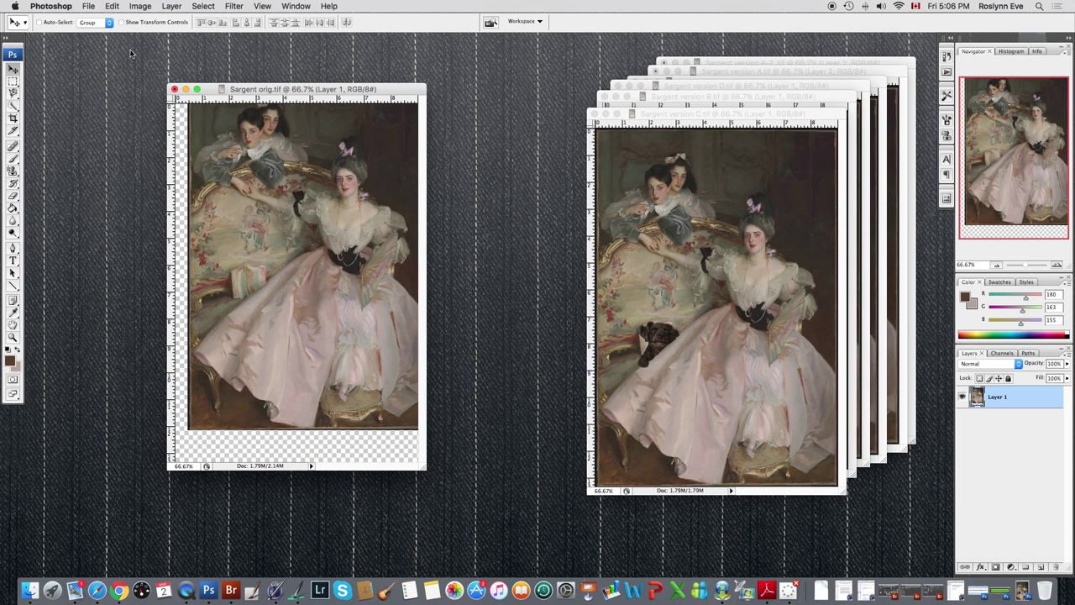
{"action": "left_click", "coordinate": [119, 7]}
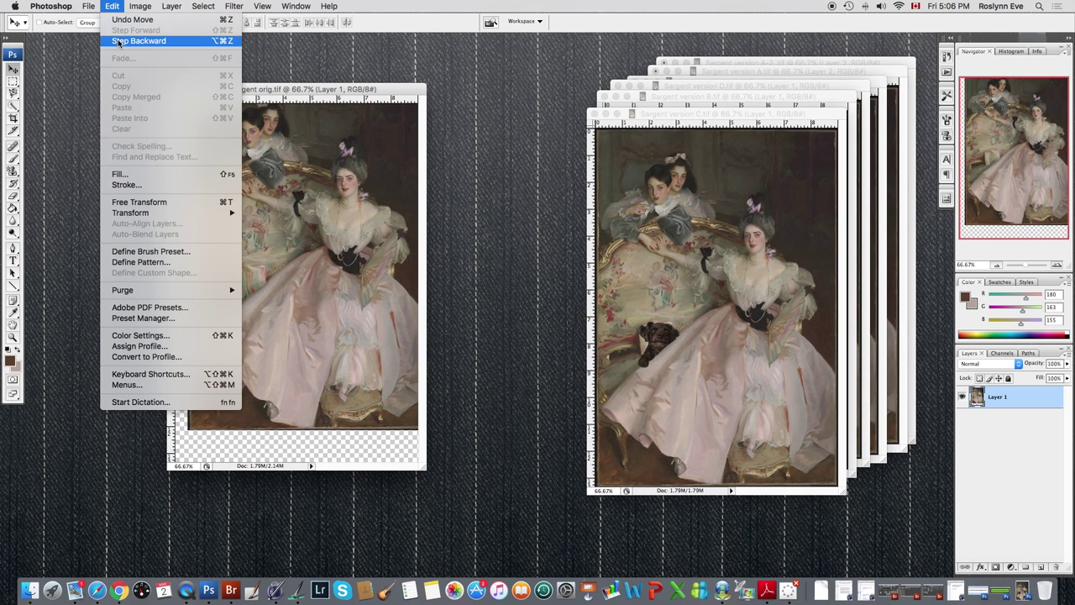
{"action": "left_click", "coordinate": [120, 43]}
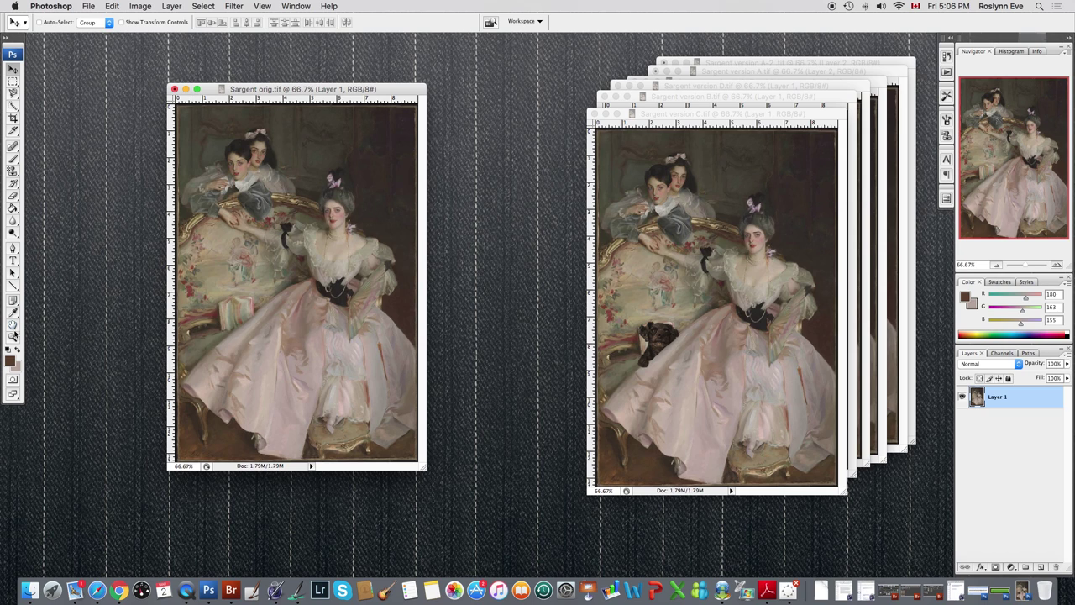
Switch to the Hand tool and arrange the Sargent version C.tif window side by side with the original painting
{"action": "left_click", "coordinate": [11, 326]}
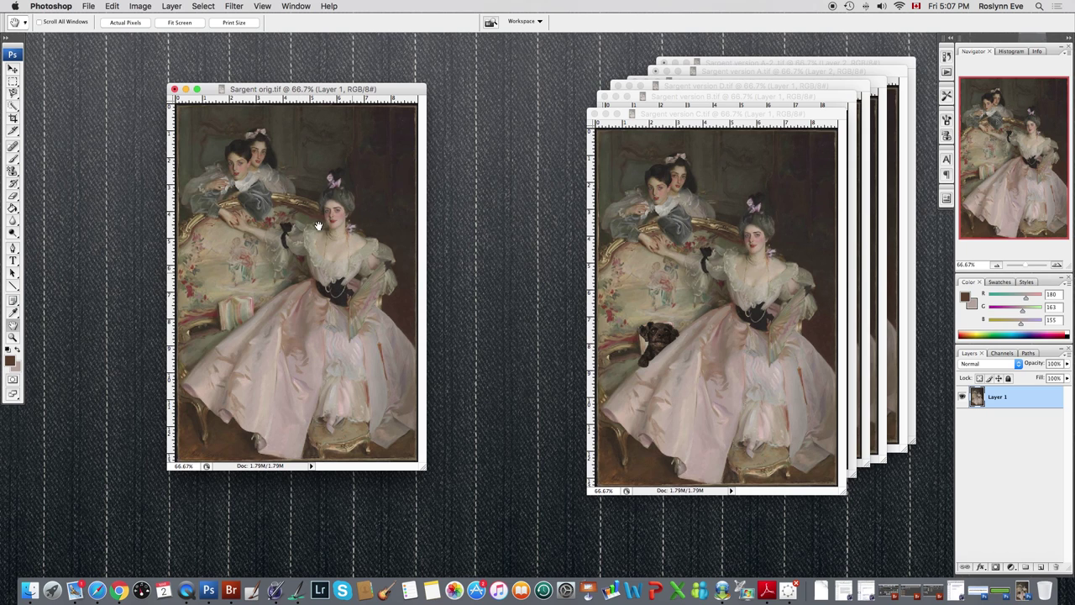
{"action": "left_click_drag", "start_coordinate": [756, 114], "coordinate": [621, 93]}
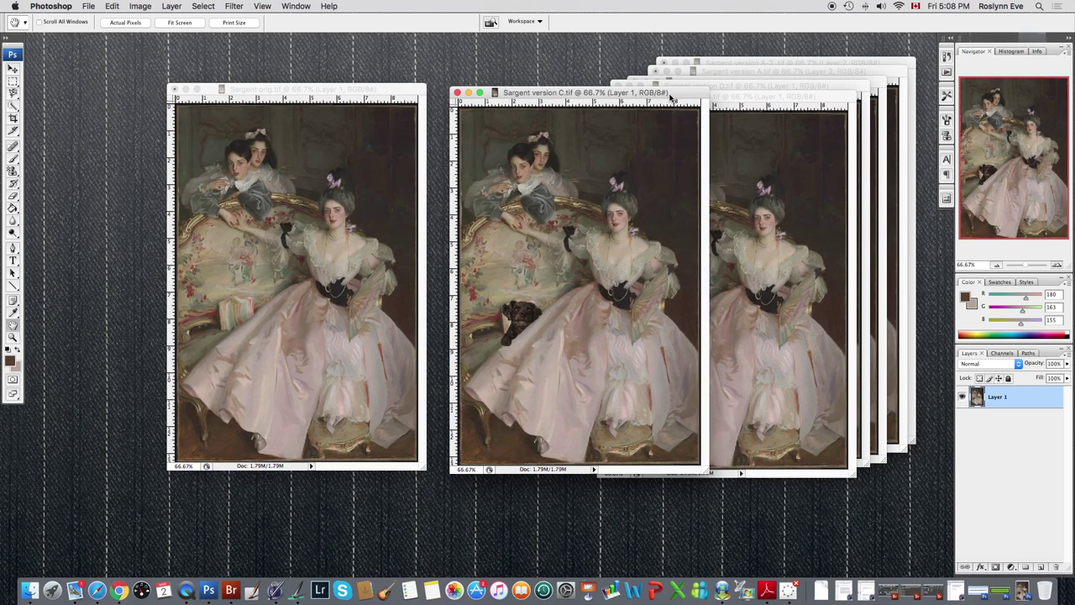
{"action": "left_click_drag", "start_coordinate": [403, 93], "coordinate": [299, 86]}
{"action": "left_click_drag", "start_coordinate": [689, 95], "coordinate": [582, 92]}
Move the Sargent version B.tif and version D.tif windows beside the original, stacking them over version C
{"action": "left_click_drag", "start_coordinate": [741, 103], "coordinate": [776, 98]}
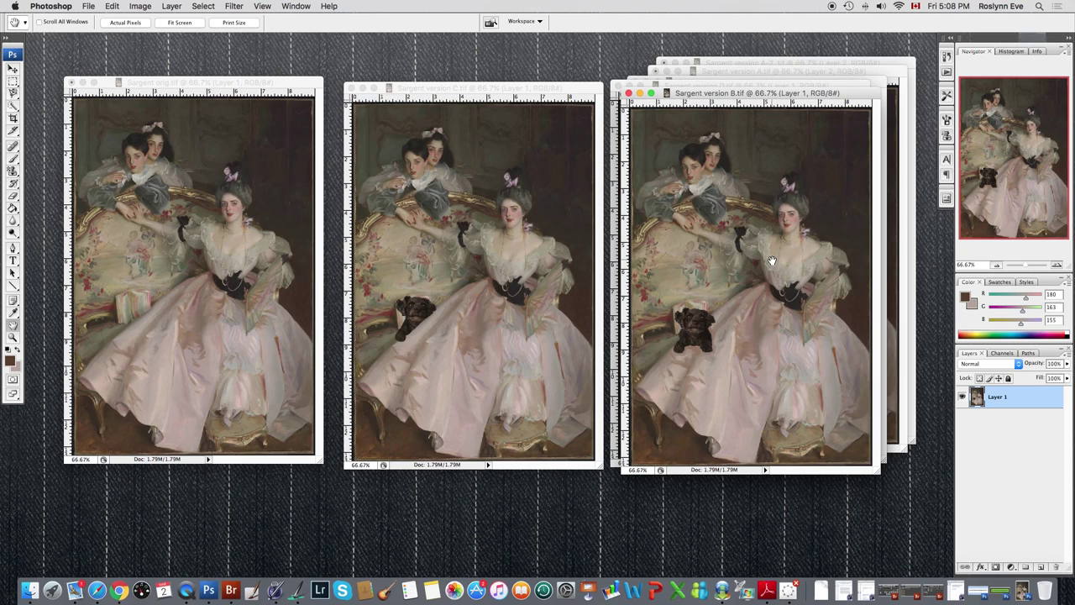
{"action": "left_click_drag", "start_coordinate": [815, 95], "coordinate": [527, 93]}
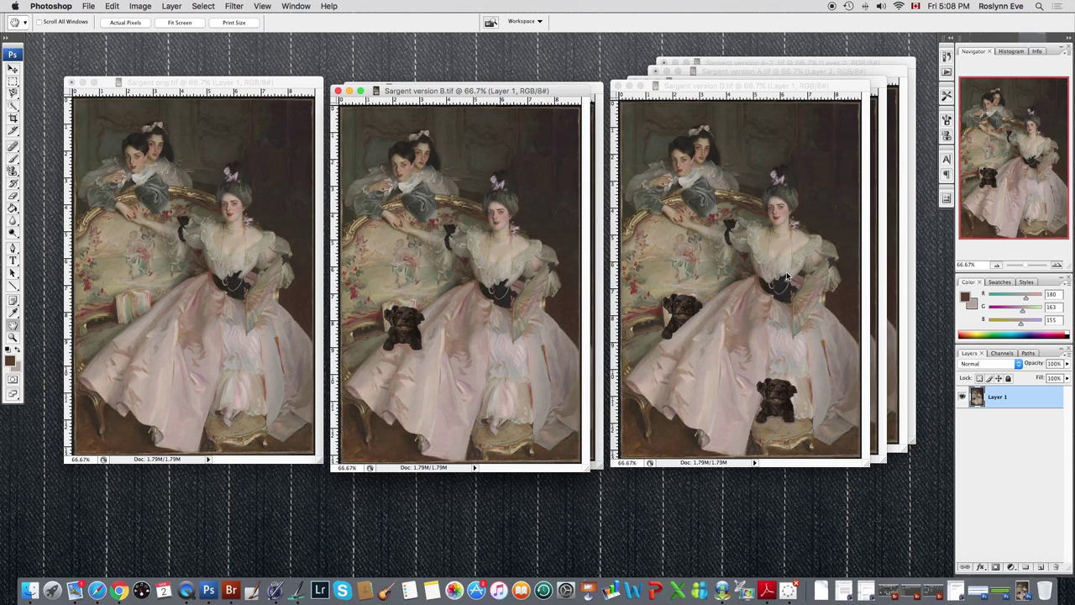
{"action": "left_click", "coordinate": [782, 93]}
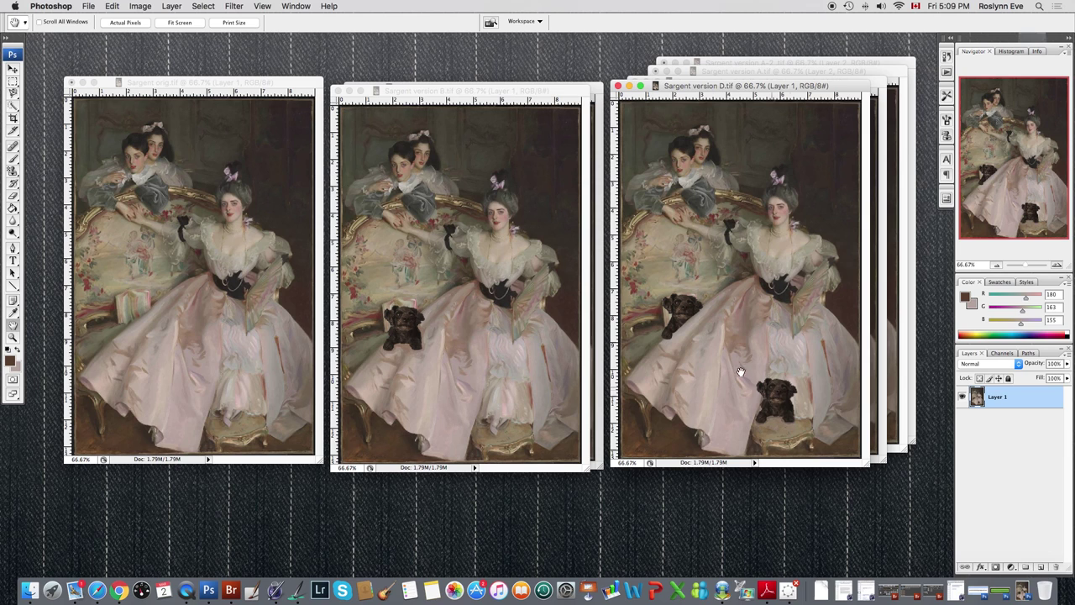
{"action": "left_click_drag", "start_coordinate": [848, 88], "coordinate": [579, 115]}
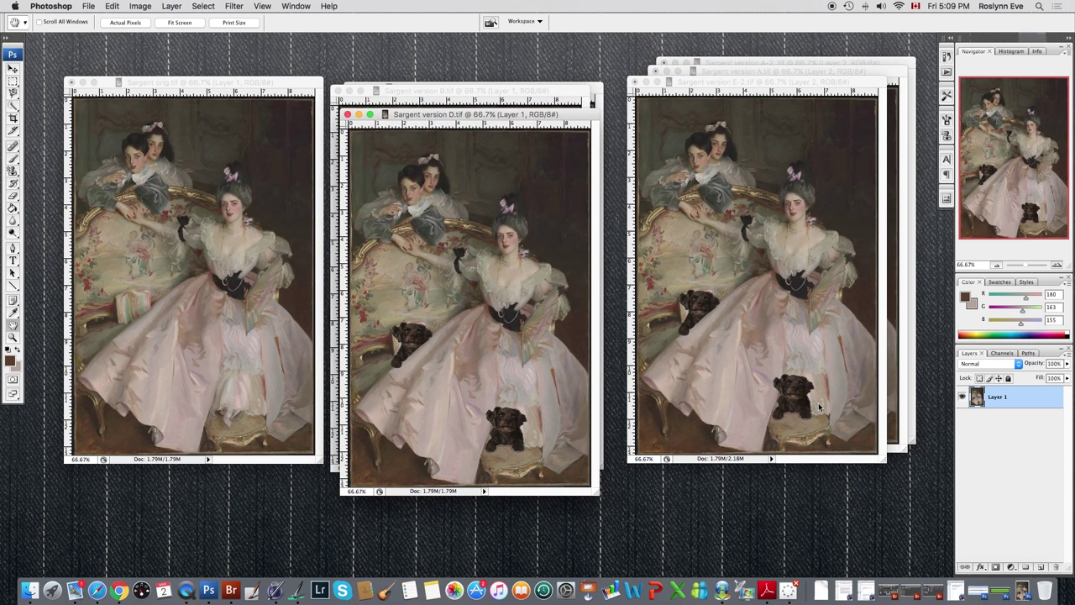
{"action": "left_click_drag", "start_coordinate": [568, 118], "coordinate": [575, 114]}
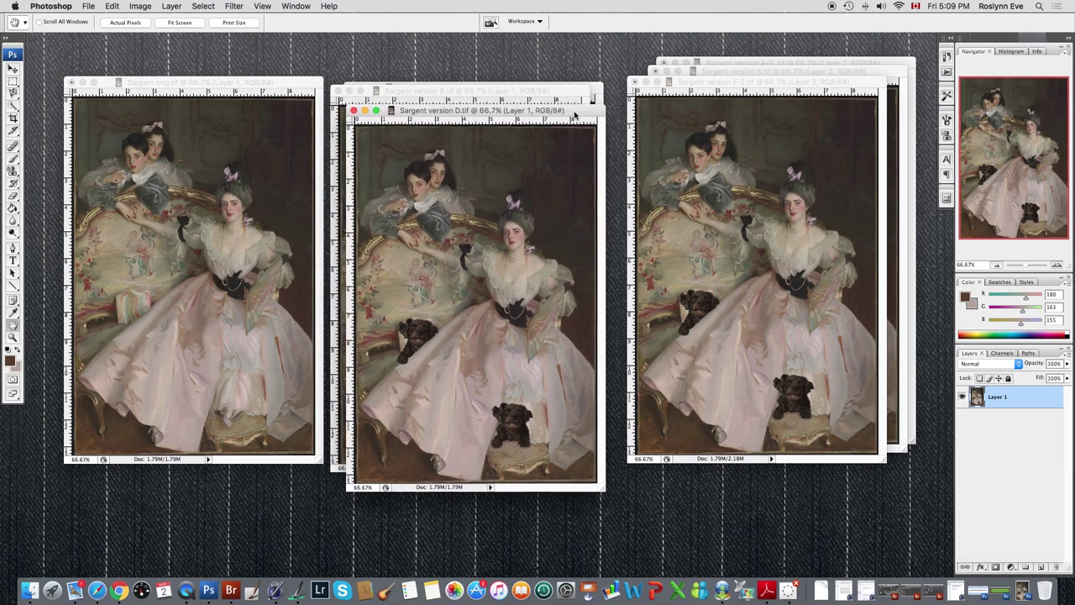
Show the fan on Layer 2 of Sargent version E-2.tif and move its window beside the original
{"action": "left_click", "coordinate": [738, 83]}
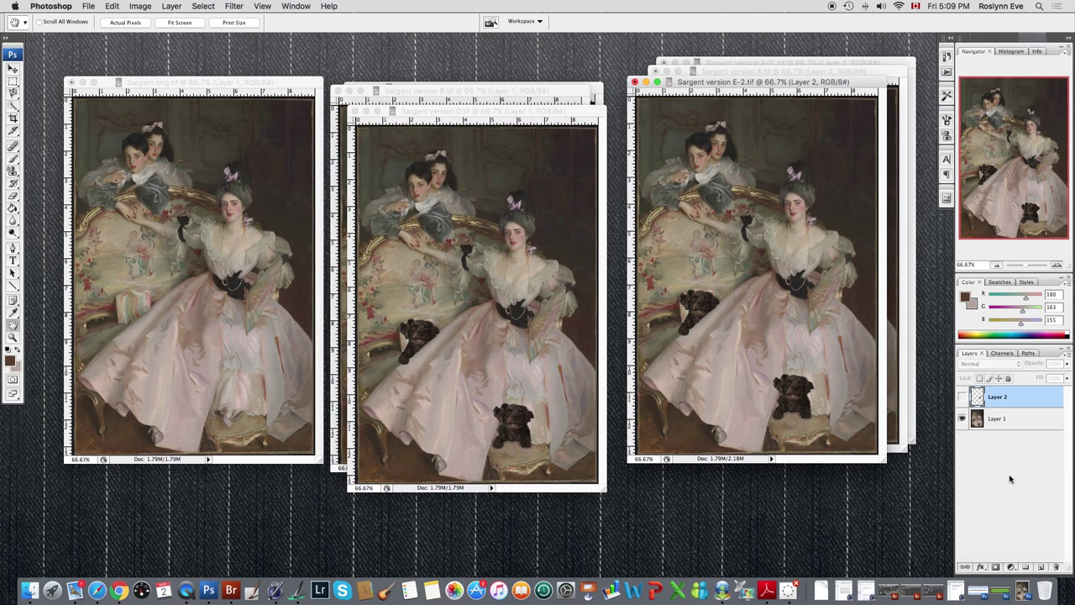
{"action": "left_click", "coordinate": [963, 398]}
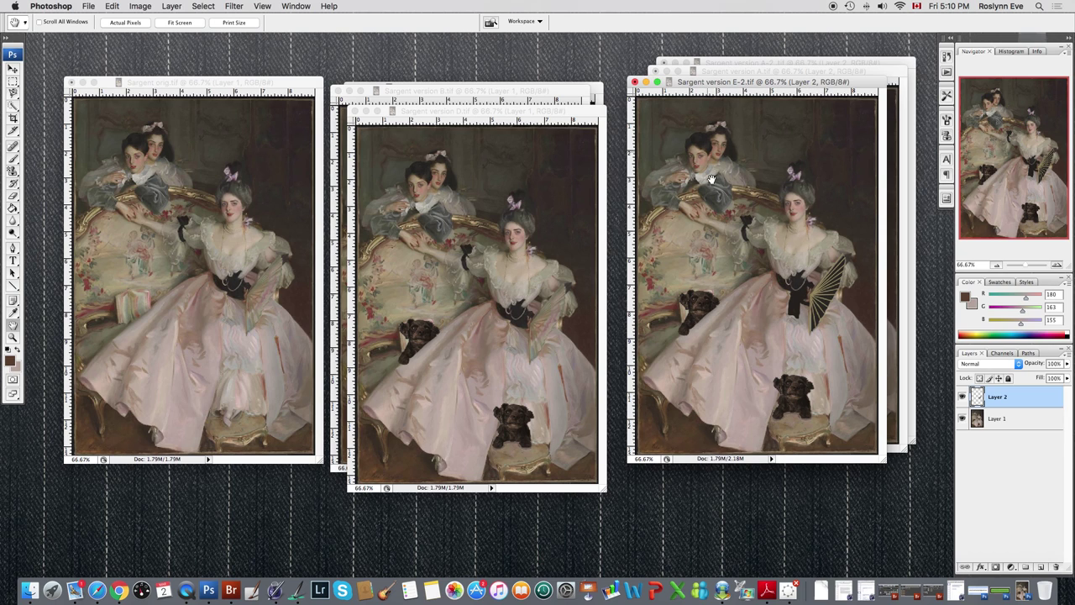
{"action": "left_click_drag", "start_coordinate": [839, 83], "coordinate": [586, 101]}
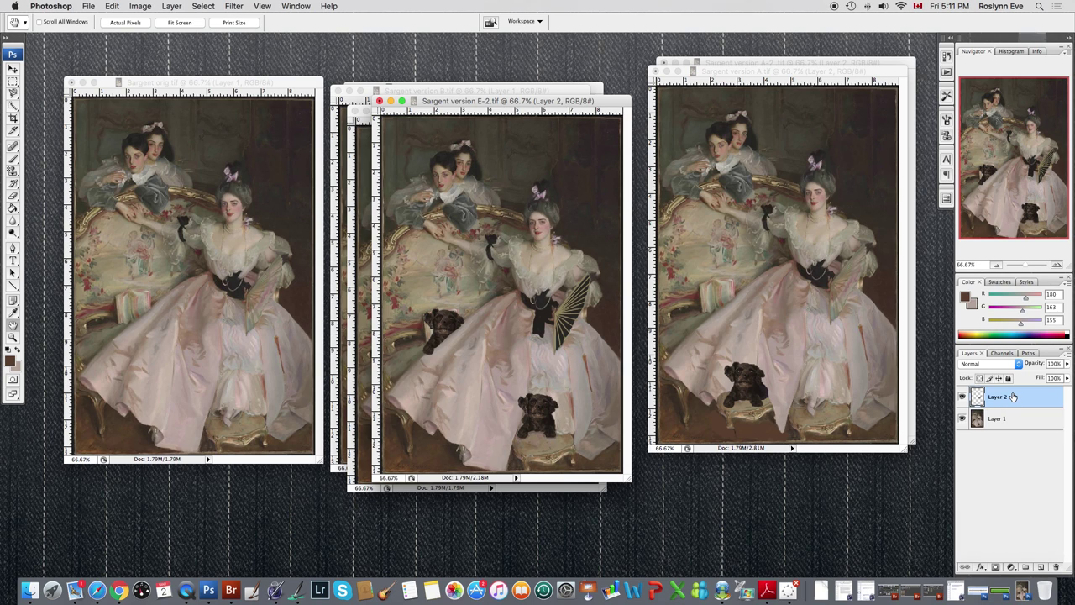
Compare Sargent version A.tif with Layer 2 hidden and shown, shift its window slightly, and leave the layer visible
{"action": "left_click", "coordinate": [858, 73]}
{"action": "left_click", "coordinate": [962, 398]}
{"action": "left_click", "coordinate": [962, 399]}
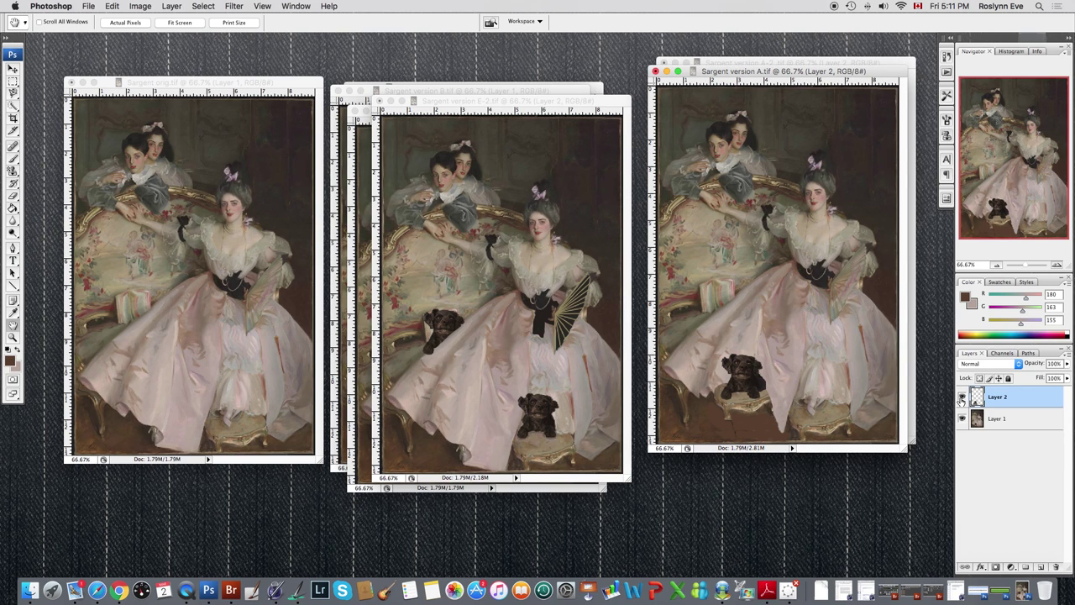
{"action": "left_click", "coordinate": [962, 399]}
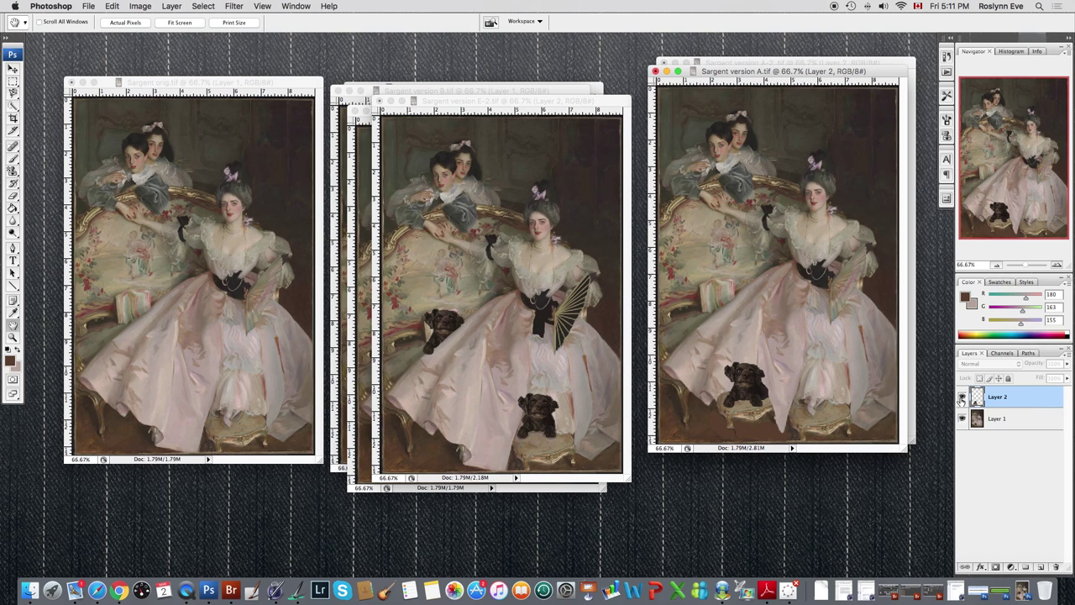
{"action": "left_click", "coordinate": [962, 399]}
{"action": "left_click", "coordinate": [962, 399]}
{"action": "mouse_move", "coordinate": [867, 74]}
{"action": "left_mouse_down"}
{"action": "mouse_move", "coordinate": [839, 111]}
{"action": "mouse_move", "coordinate": [648, 112]}
{"action": "mouse_move", "coordinate": [601, 88]}
{"action": "mouse_move", "coordinate": [870, 61]}
{"action": "mouse_move", "coordinate": [860, 57]}
{"action": "left_mouse_up"}
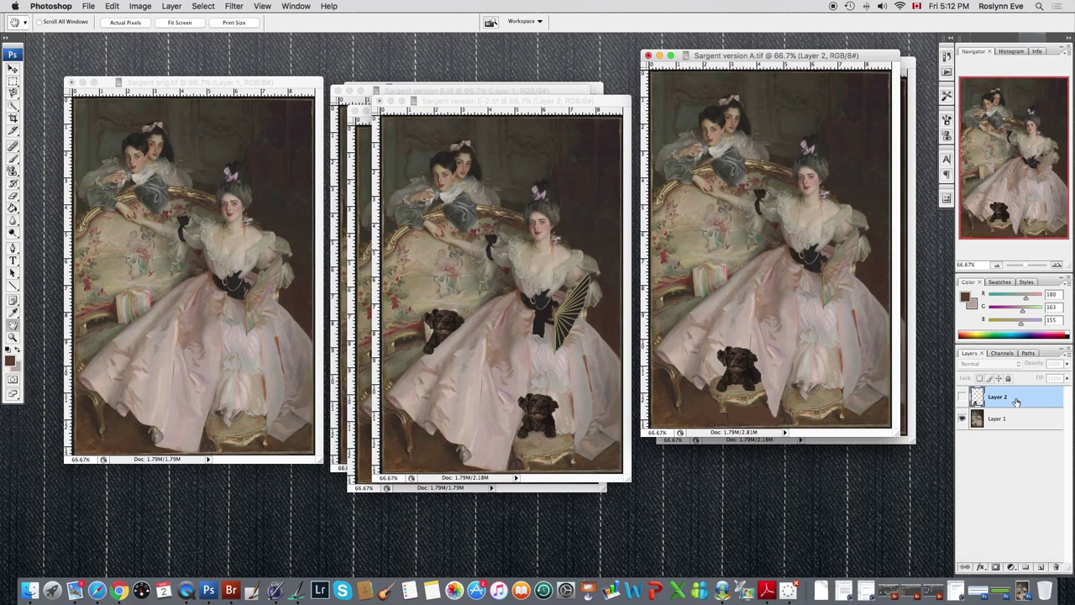
{"action": "left_click", "coordinate": [962, 397]}
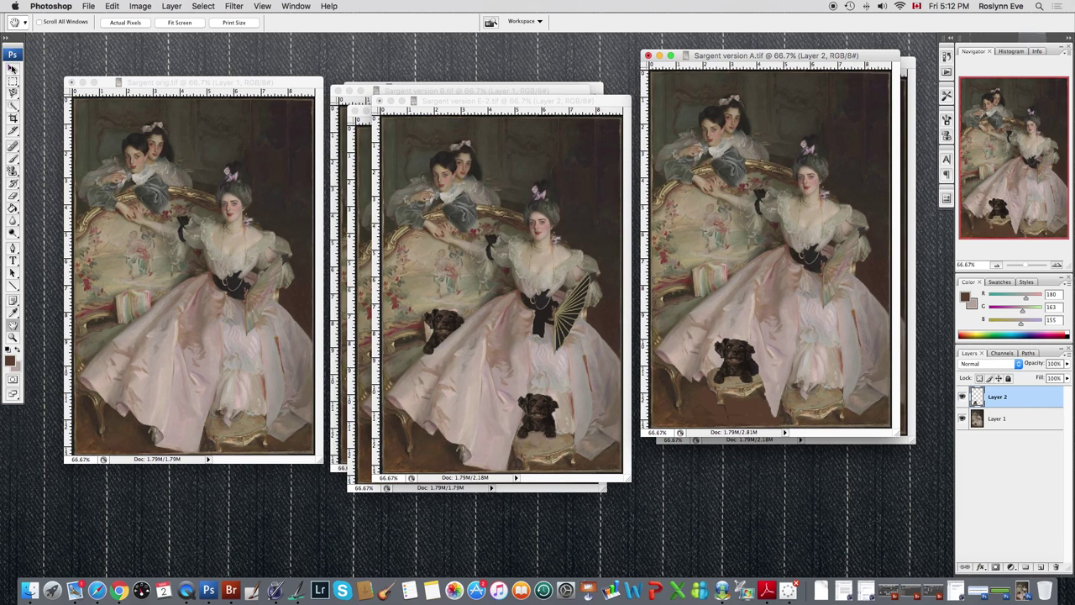
Try moving Layer 2 of version A up and back down with the Move tool, and undo the moves
{"action": "left_click", "coordinate": [12, 69]}
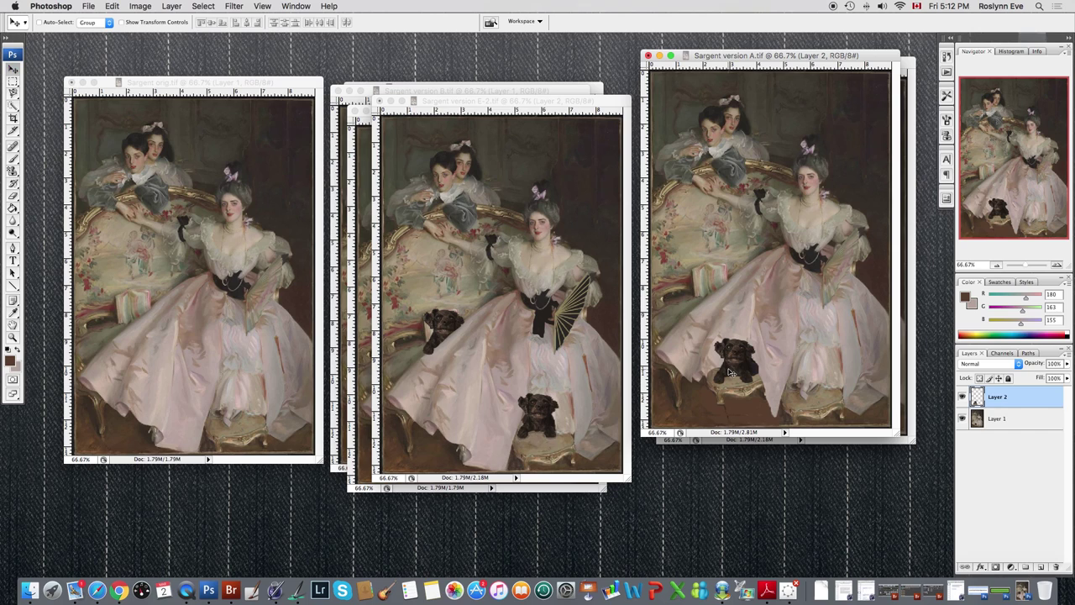
{"action": "left_click_drag", "start_coordinate": [731, 372], "coordinate": [727, 354]}
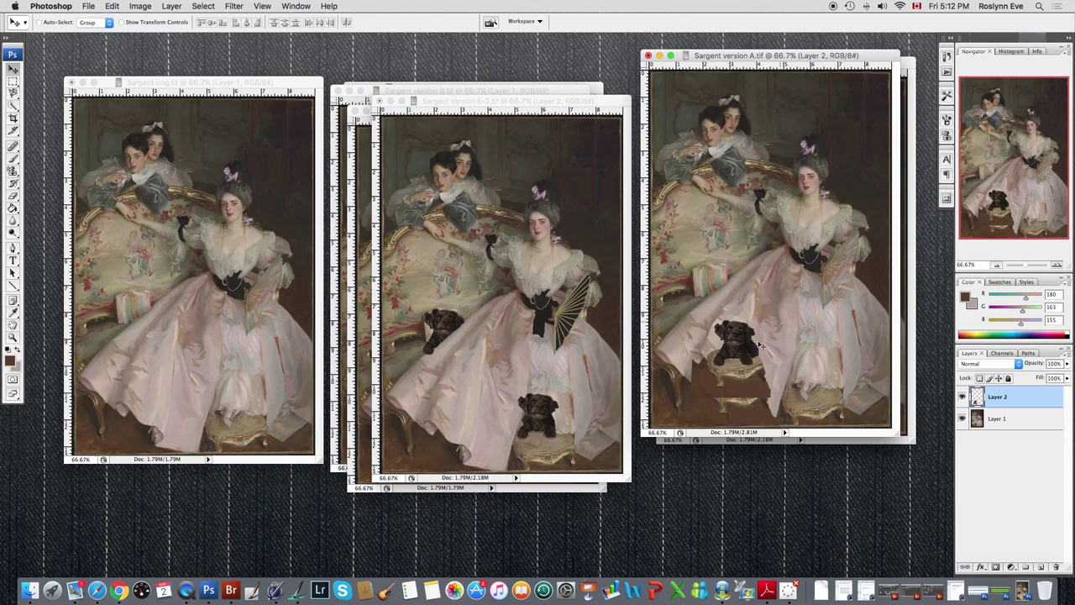
{"action": "left_click_drag", "start_coordinate": [739, 344], "coordinate": [737, 375]}
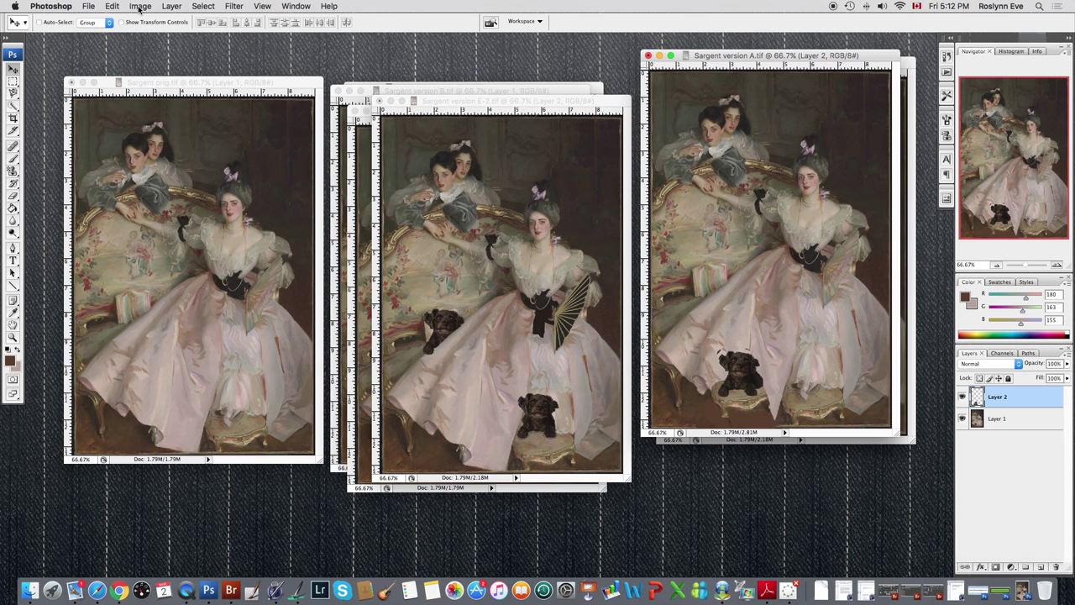
{"action": "left_click", "coordinate": [112, 7]}
{"action": "left_click", "coordinate": [119, 39]}
{"action": "left_click", "coordinate": [112, 6]}
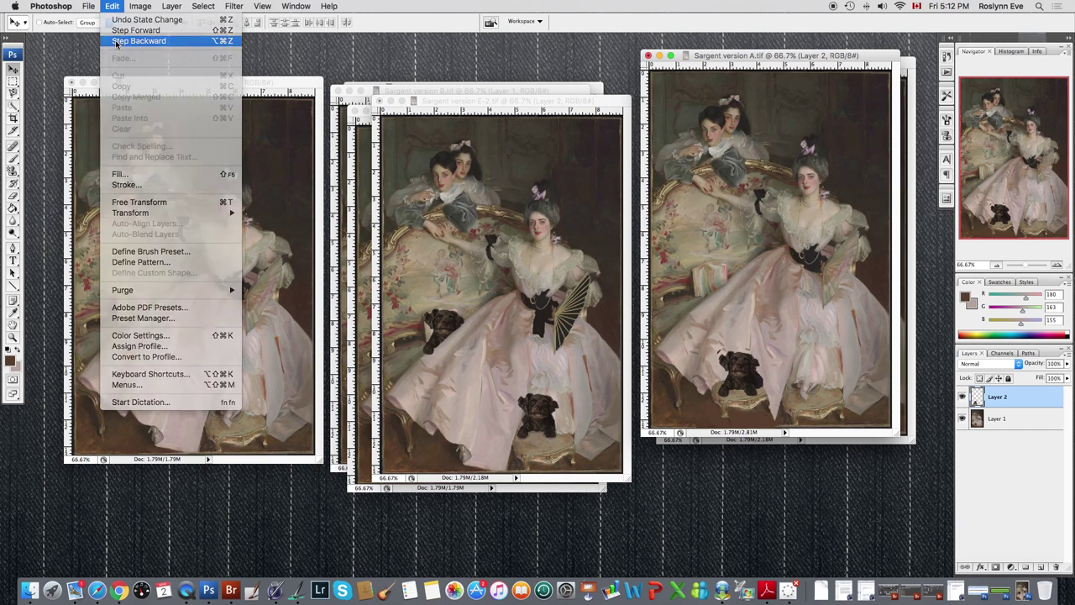
{"action": "left_click", "coordinate": [117, 42]}
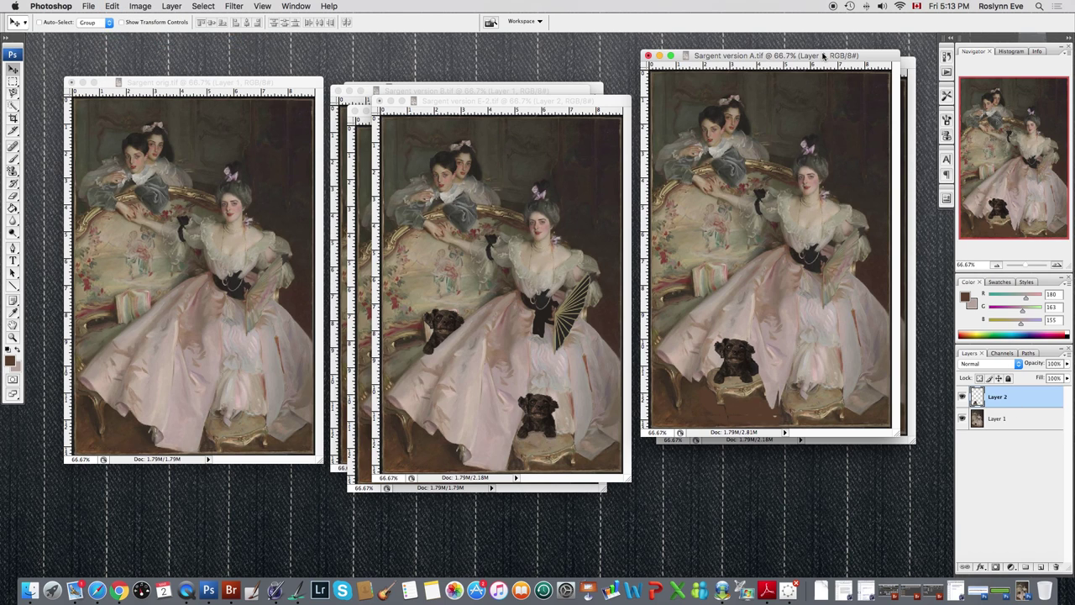
Move the version A window beside the original and show the fan on Layer 2 of Sargent version A-2.tif
{"action": "left_click_drag", "start_coordinate": [823, 57], "coordinate": [574, 72]}
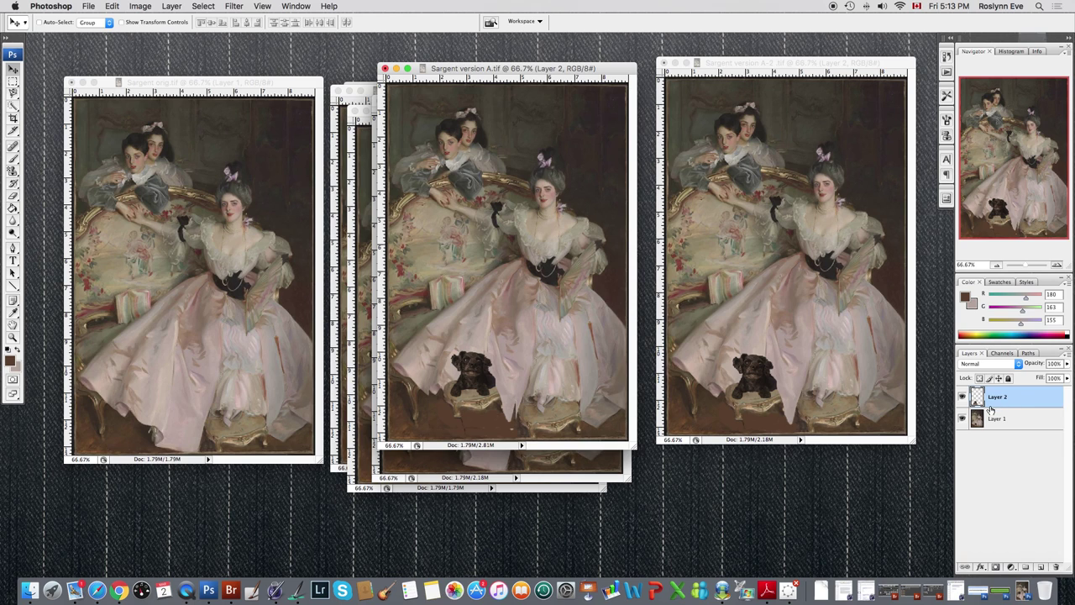
{"action": "left_click", "coordinate": [963, 397]}
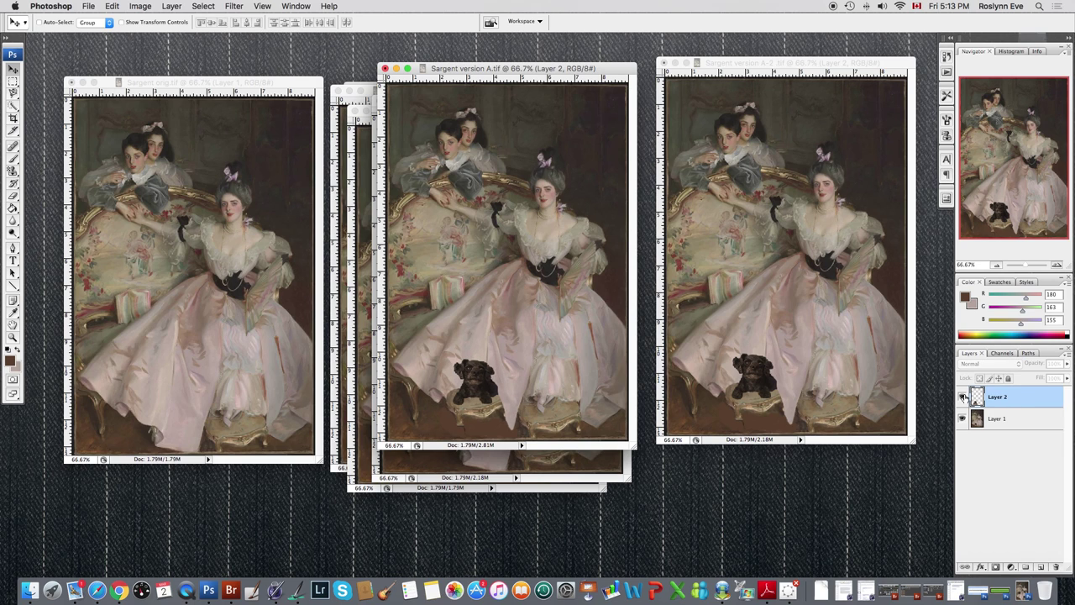
{"action": "left_click", "coordinate": [850, 64]}
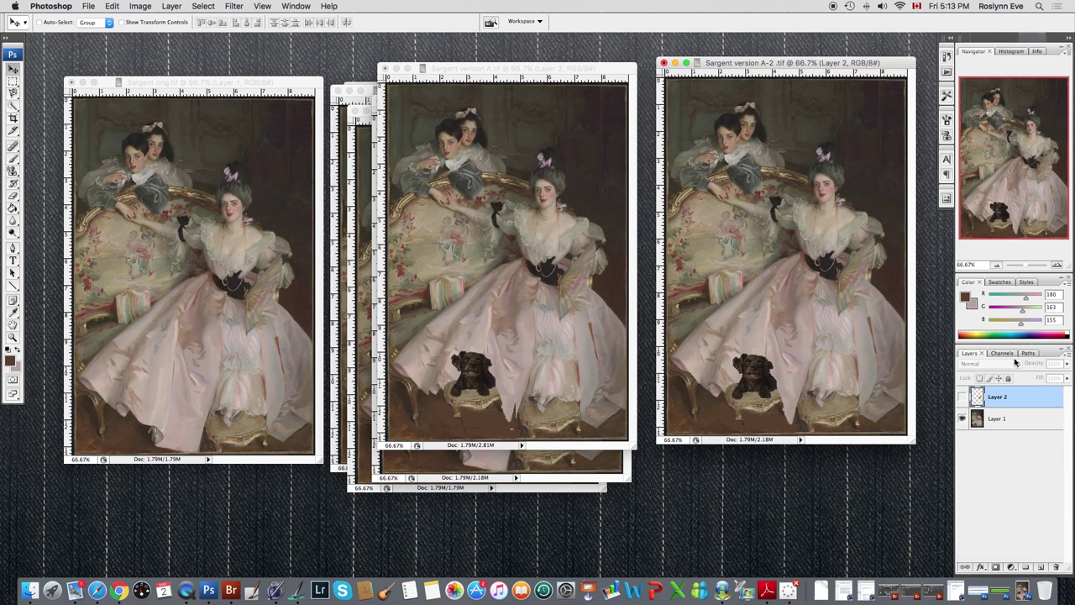
{"action": "left_click", "coordinate": [962, 396]}
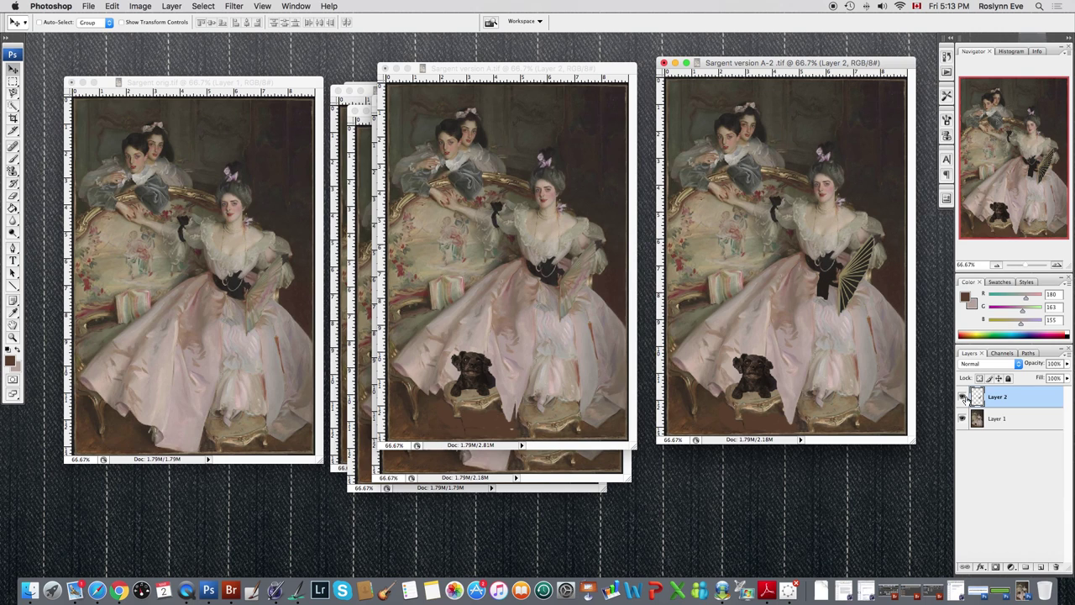
{"action": "left_click", "coordinate": [963, 396]}
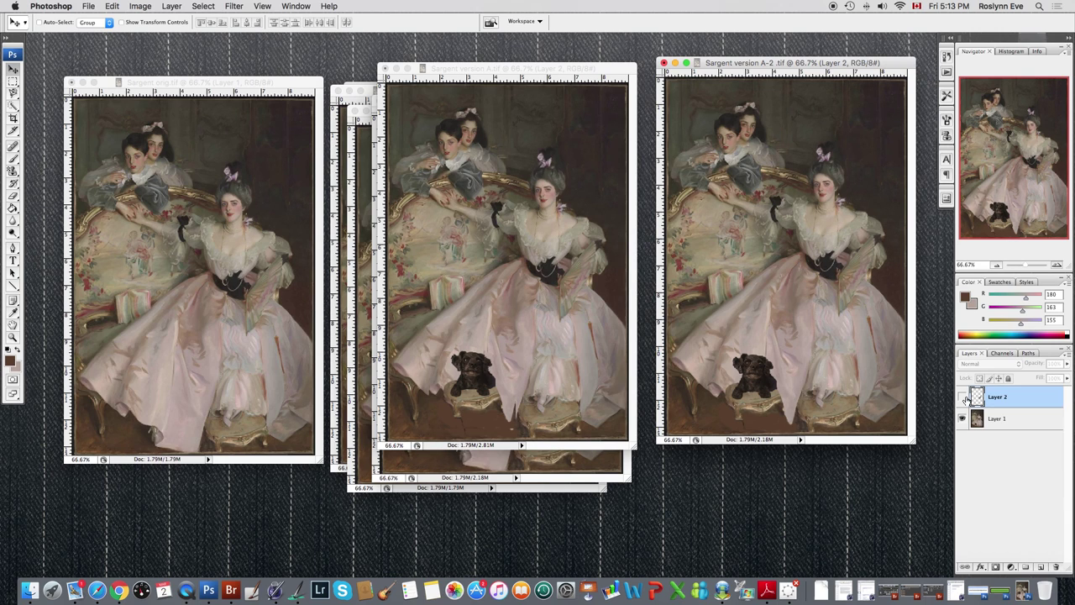
{"action": "left_click", "coordinate": [962, 396]}
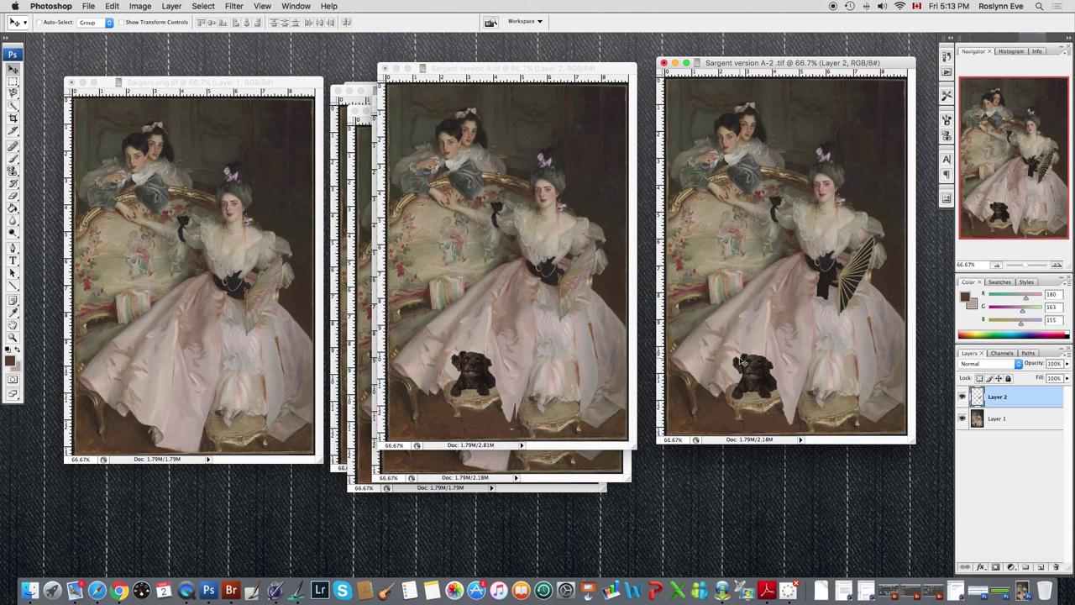
Restore the minimized Sargent version ALL.tif, place it beside the original, and show its Layer 2
{"action": "left_click", "coordinate": [1021, 591]}
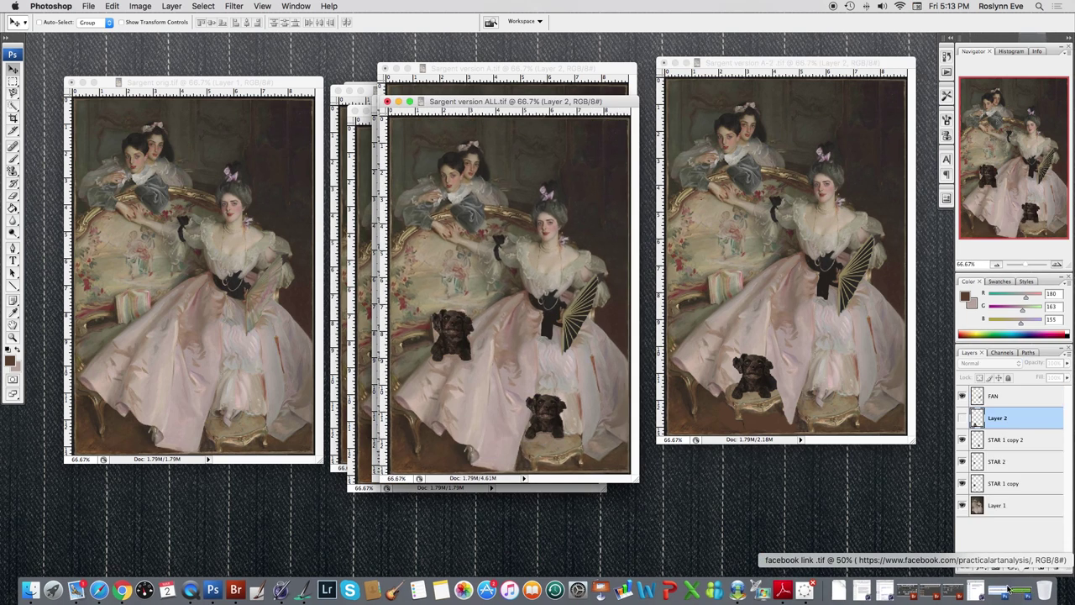
{"action": "left_click_drag", "start_coordinate": [575, 104], "coordinate": [565, 78]}
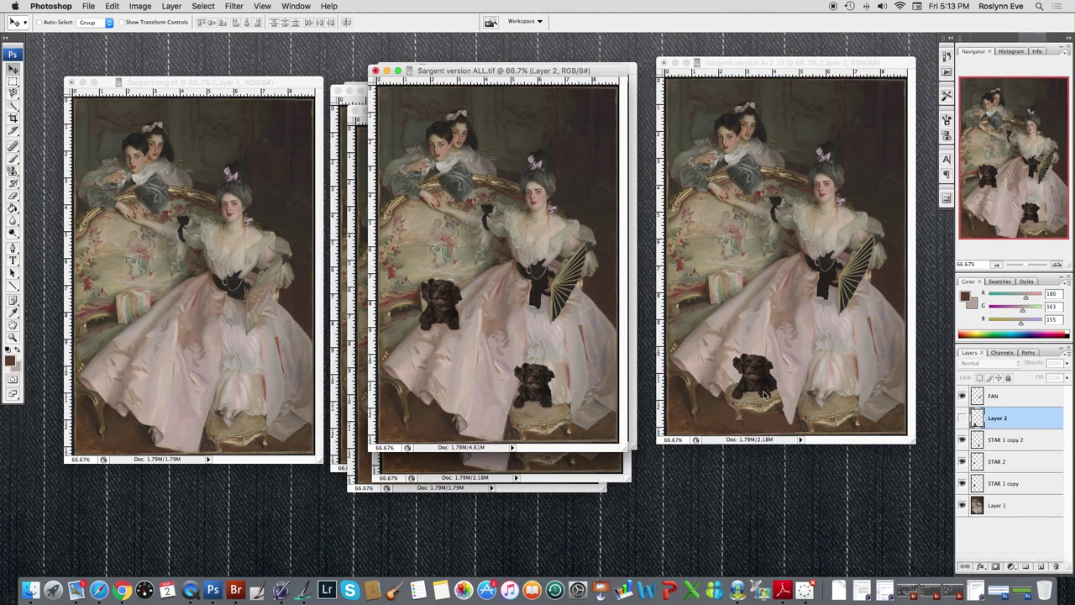
{"action": "left_click", "coordinate": [962, 418]}
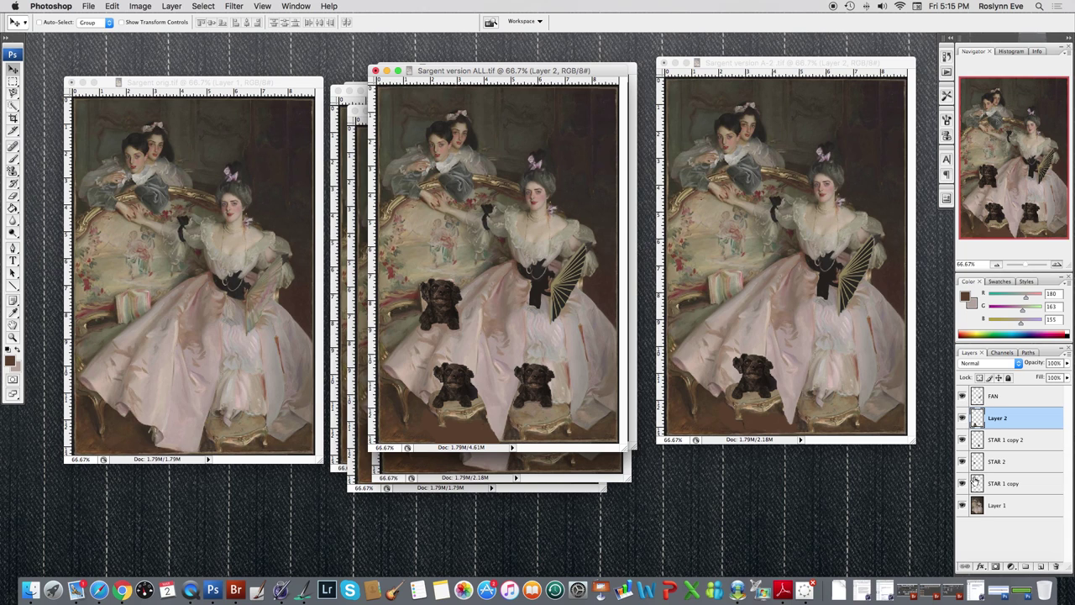
Hide Layer 2, STAR 1 copy 2, STAR 2, STAR 1 copy and FAN in version ALL, leaving only Layer 1 visible
{"action": "left_click", "coordinate": [962, 417]}
{"action": "left_click", "coordinate": [962, 440]}
{"action": "left_click", "coordinate": [962, 461]}
{"action": "left_click", "coordinate": [962, 483]}
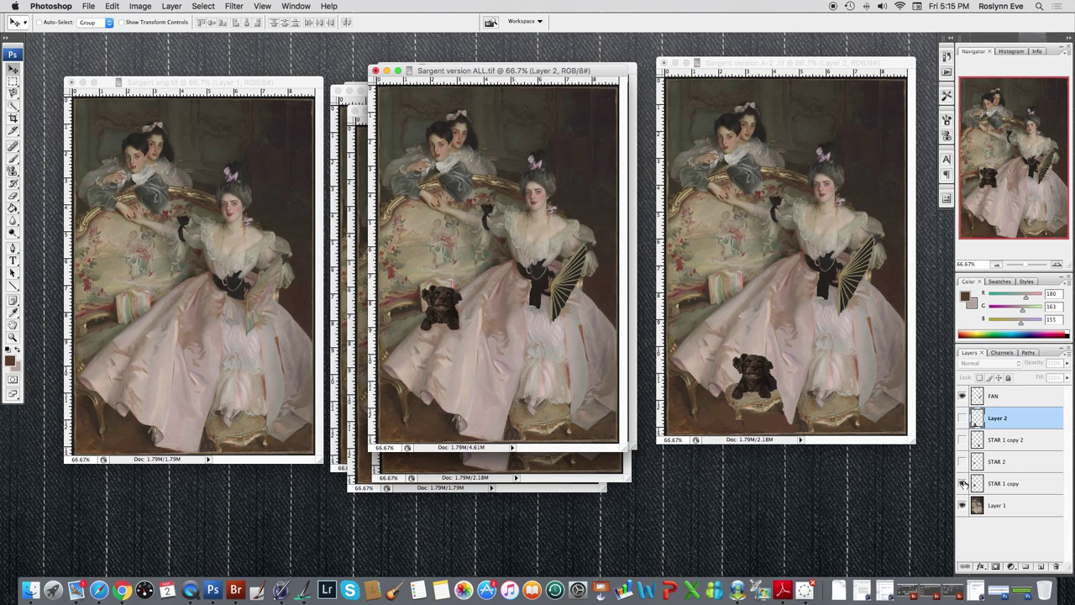
{"action": "left_click", "coordinate": [963, 396]}
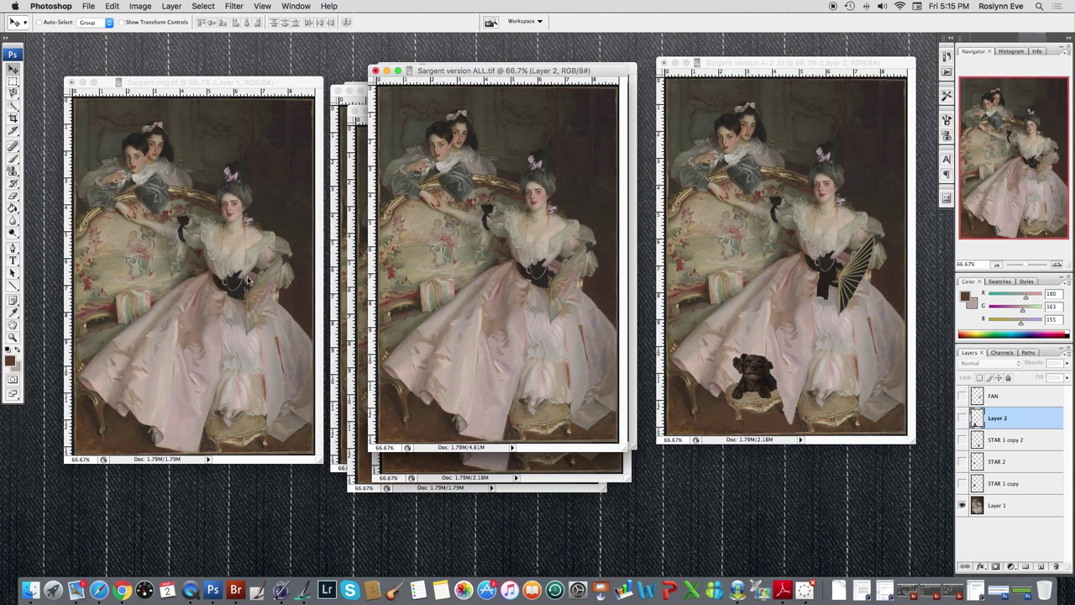
Preview the dogs on STAR 1 copy and STAR 2 in version ALL one at a time, hiding each again
{"action": "left_click", "coordinate": [962, 484]}
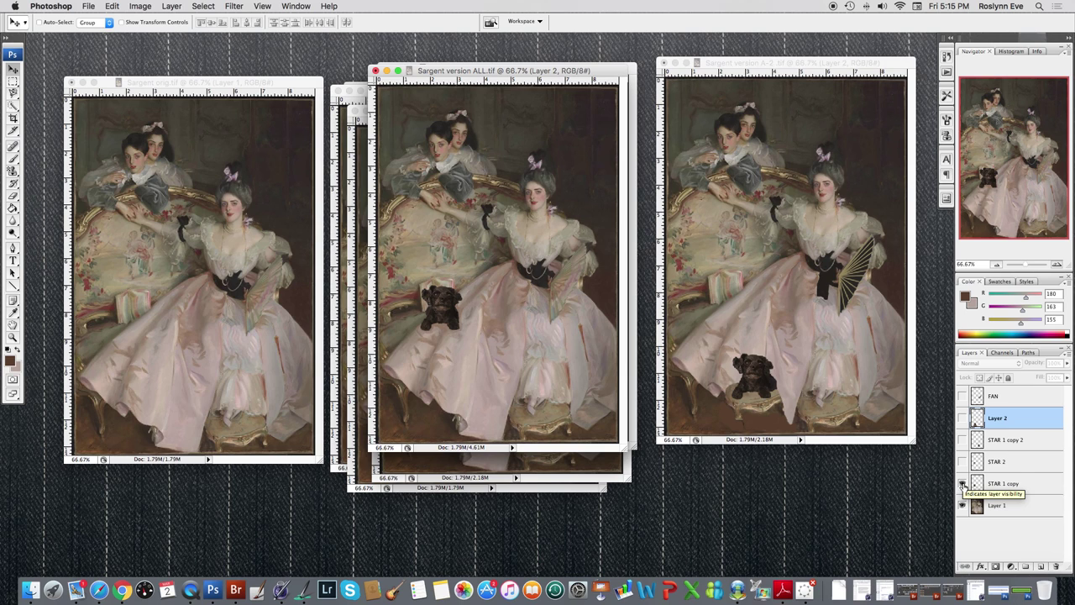
{"action": "left_click", "coordinate": [962, 483]}
{"action": "left_click", "coordinate": [962, 462]}
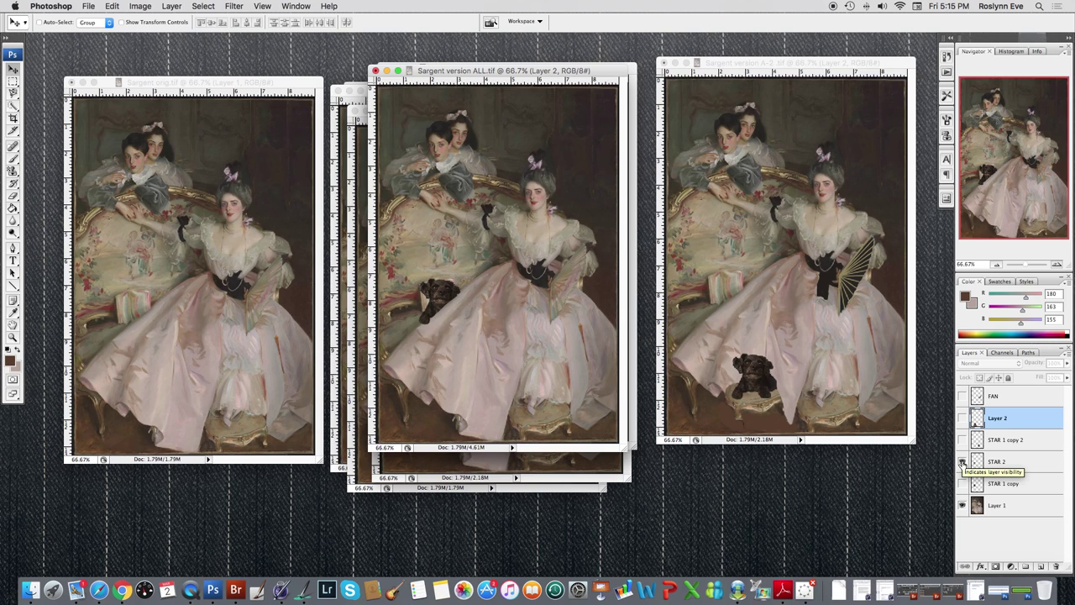
{"action": "left_click", "coordinate": [962, 461]}
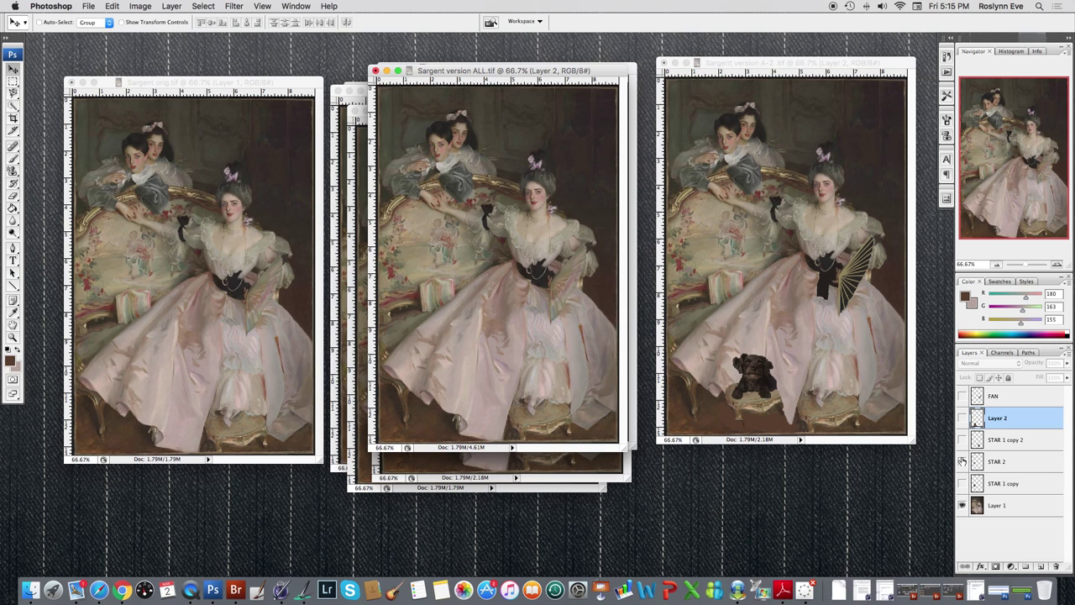
Show STAR 1 copy 2, Layer 2, STAR 2 and STAR 1 copy together over the painting in version ALL
{"action": "left_click", "coordinate": [962, 439]}
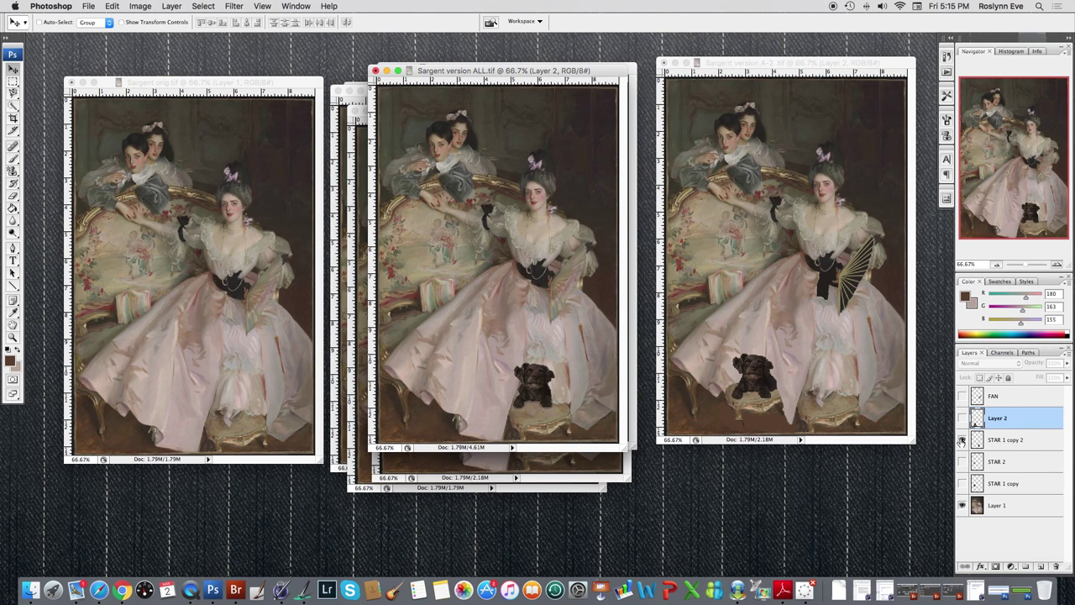
{"action": "left_click", "coordinate": [962, 418]}
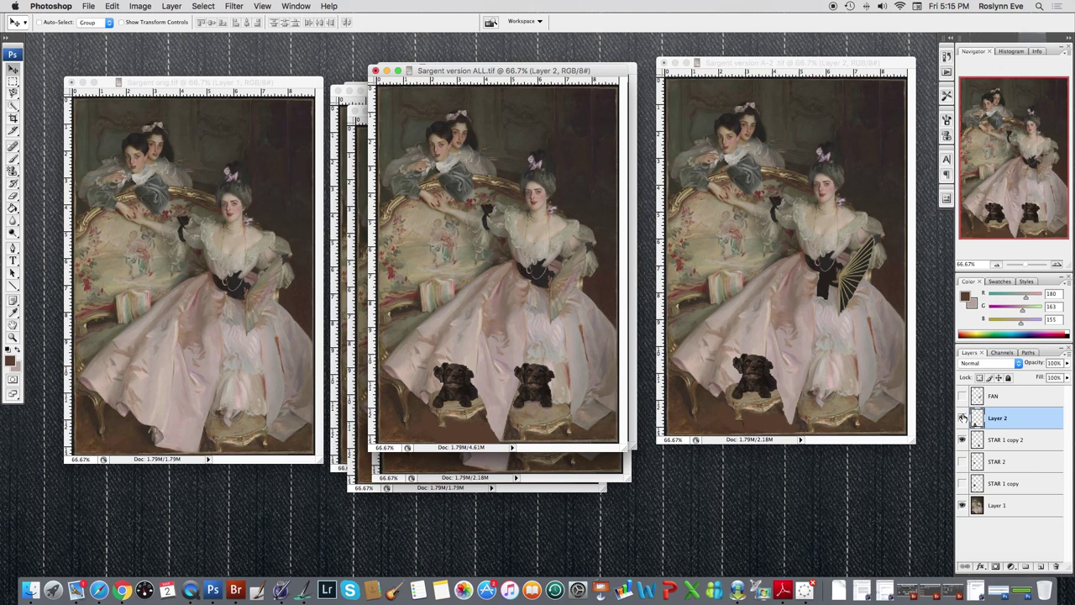
{"action": "left_click", "coordinate": [961, 461]}
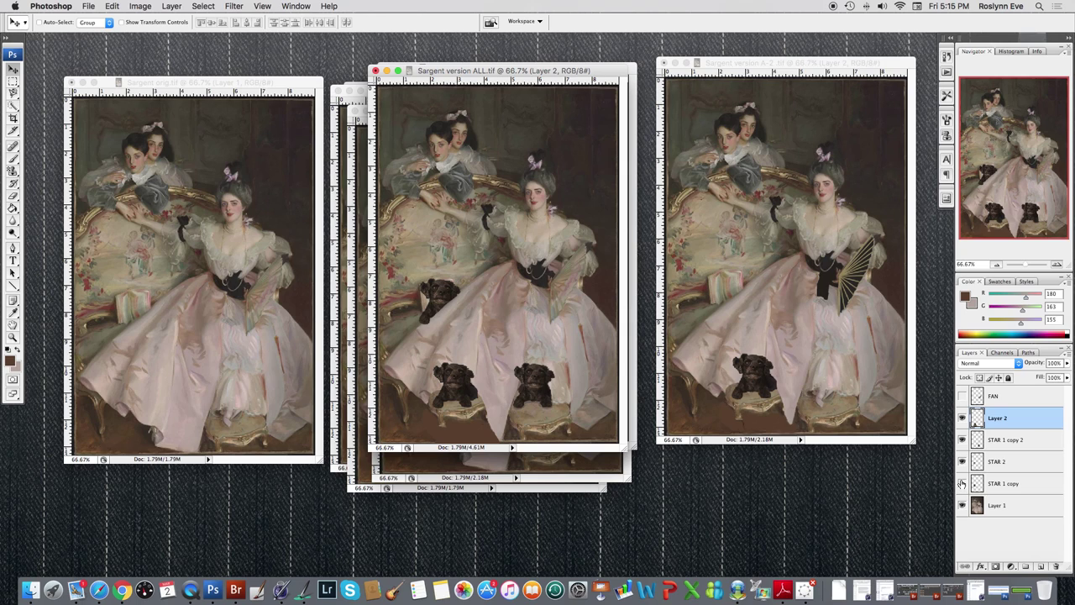
{"action": "left_click", "coordinate": [961, 483]}
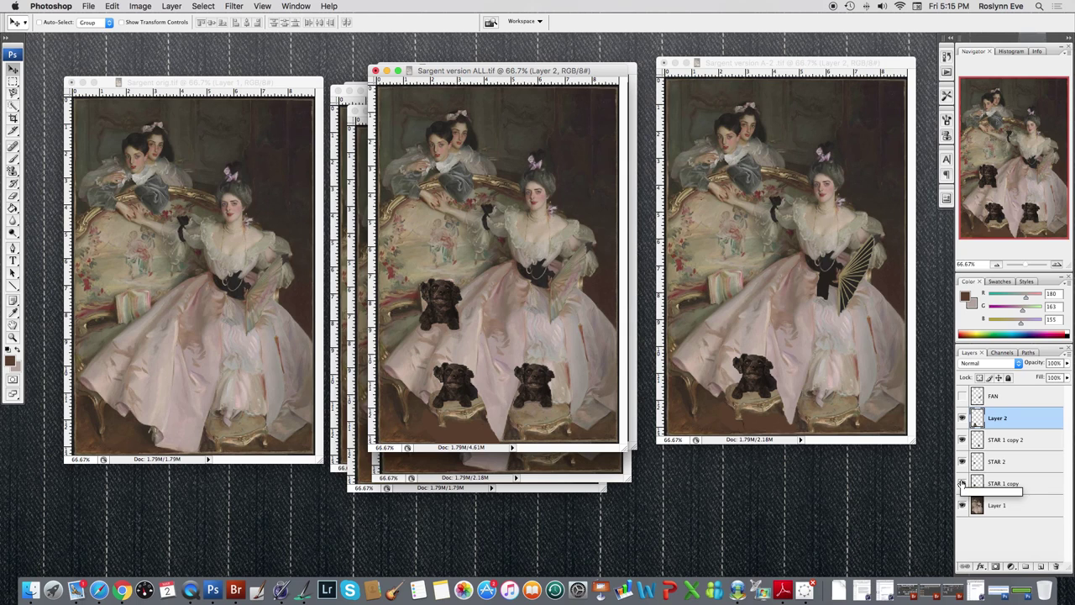
Hide STAR 2, STAR 1 copy and Layer 2, leaving only the dog on STAR 1 copy 2 over the painting
{"action": "left_click", "coordinate": [961, 461]}
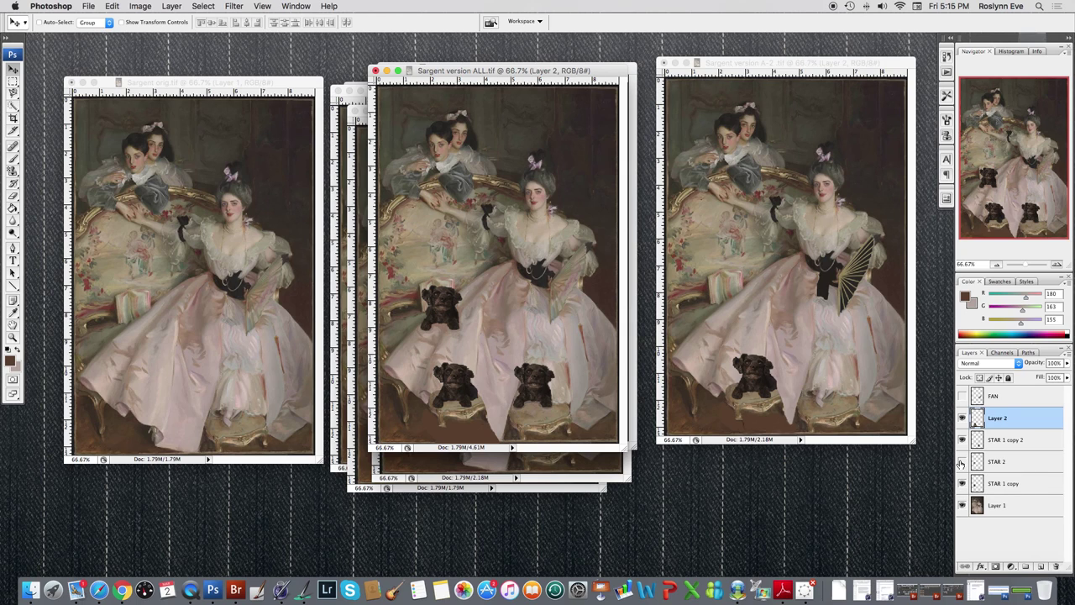
{"action": "left_click", "coordinate": [962, 483]}
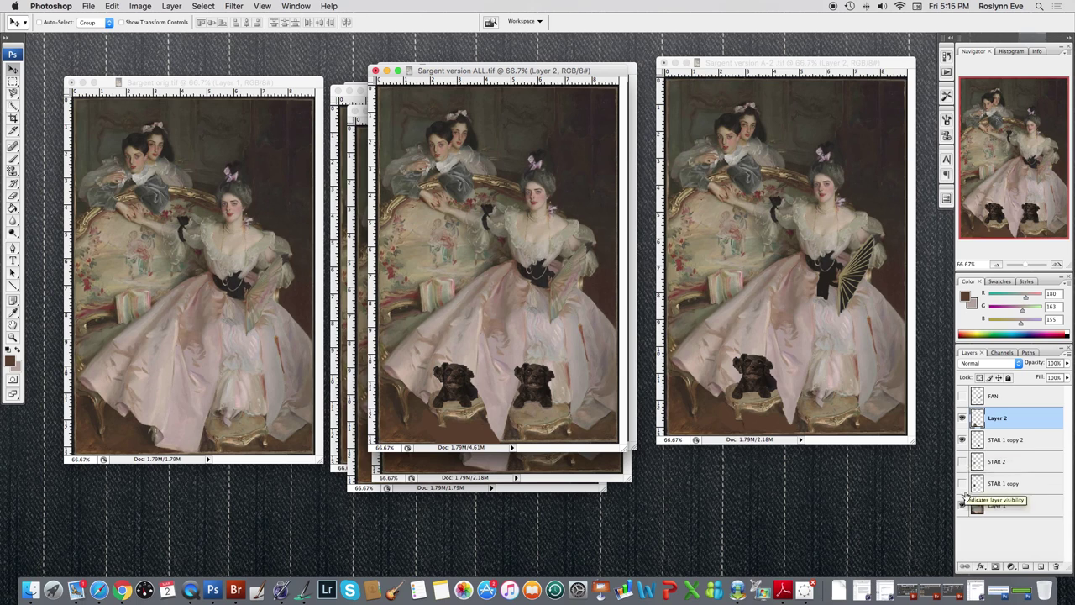
{"action": "left_click", "coordinate": [961, 418]}
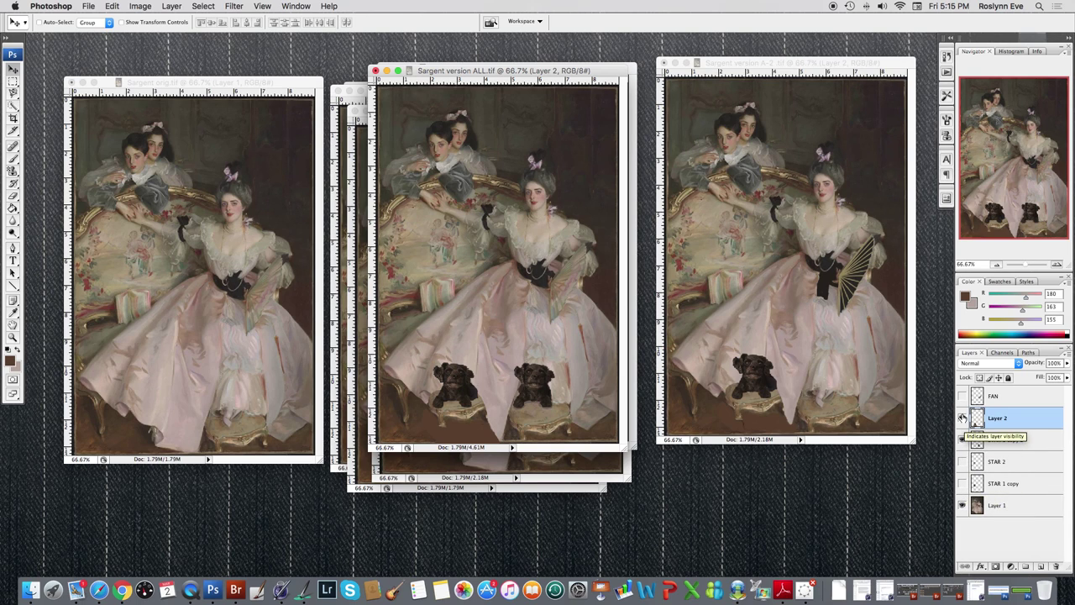
Compare STAR 1 copy and STAR 2 as partners for the STAR 1 copy 2 dog by toggling their visibility
{"action": "left_click", "coordinate": [962, 483]}
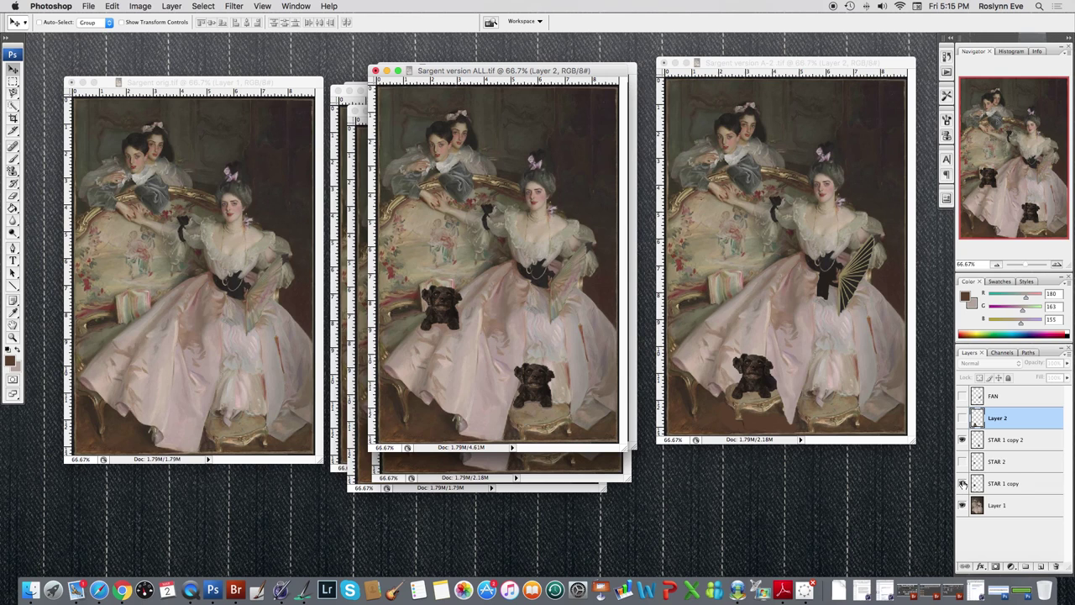
{"action": "left_click", "coordinate": [963, 483]}
{"action": "left_click", "coordinate": [962, 462]}
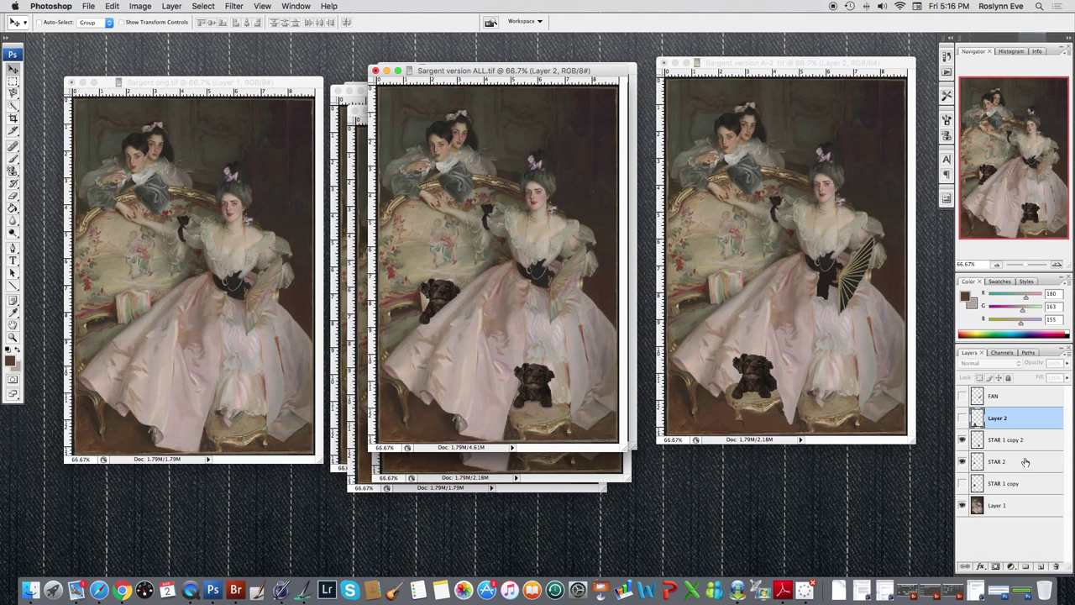
{"action": "left_click", "coordinate": [961, 484]}
{"action": "left_click", "coordinate": [961, 483]}
{"action": "left_click", "coordinate": [962, 483]}
{"action": "left_click", "coordinate": [962, 483]}
View Layer 2 with STAR 1 copy 2 in place of STAR 2, and hide them all so only Layer 1 shows
{"action": "left_click", "coordinate": [964, 461]}
{"action": "left_click", "coordinate": [961, 417]}
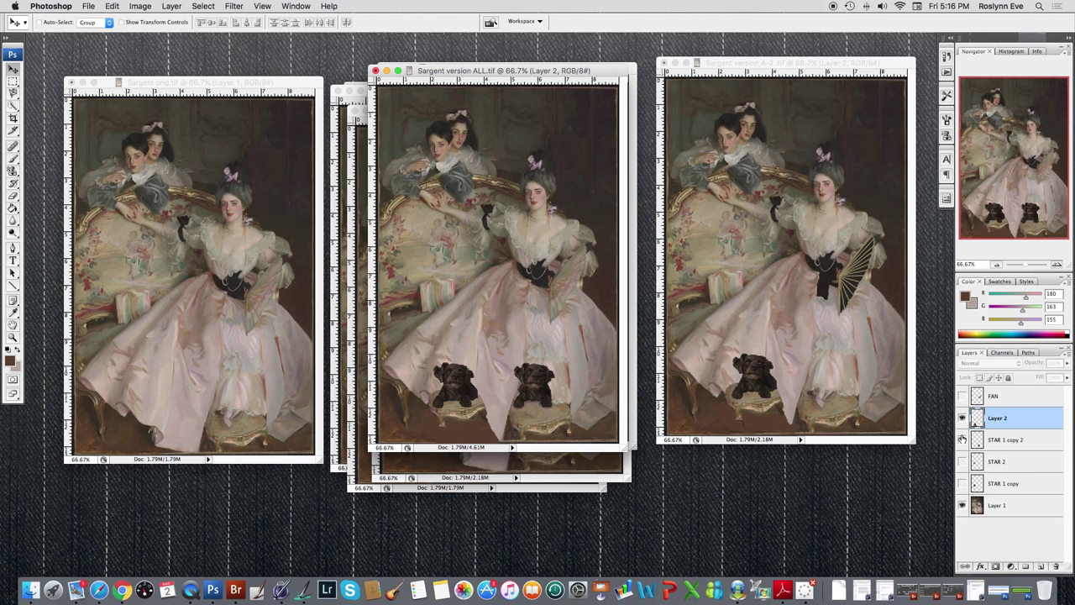
{"action": "left_click", "coordinate": [962, 440]}
{"action": "left_click", "coordinate": [961, 417]}
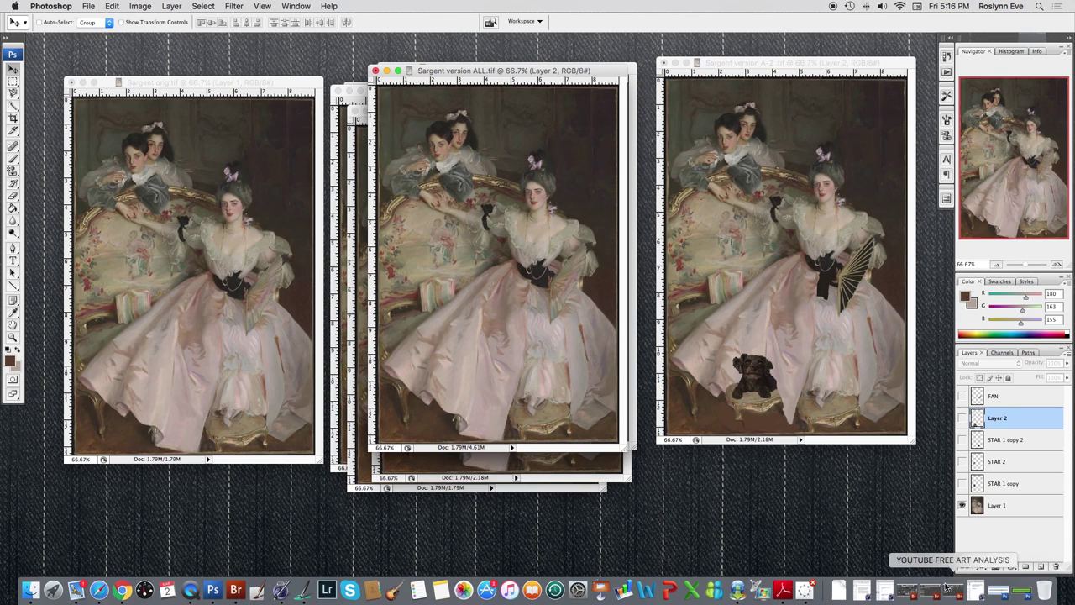
Restore the minimized facebook link .tif and 2 Email 2.tif windows to display the contact details
{"action": "left_click", "coordinate": [1026, 592]}
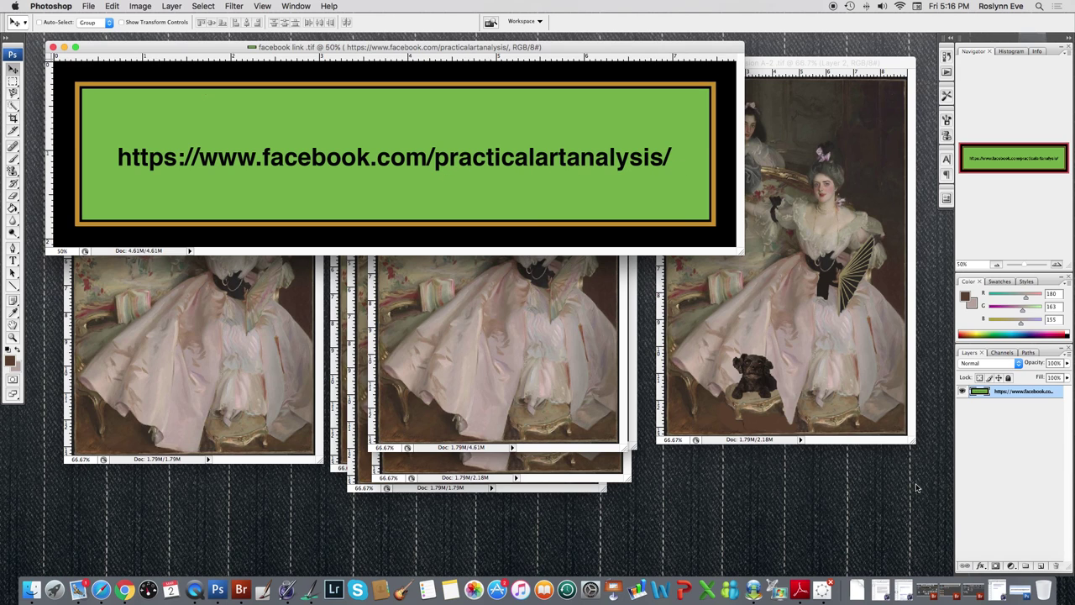
{"action": "left_click", "coordinate": [1025, 595]}
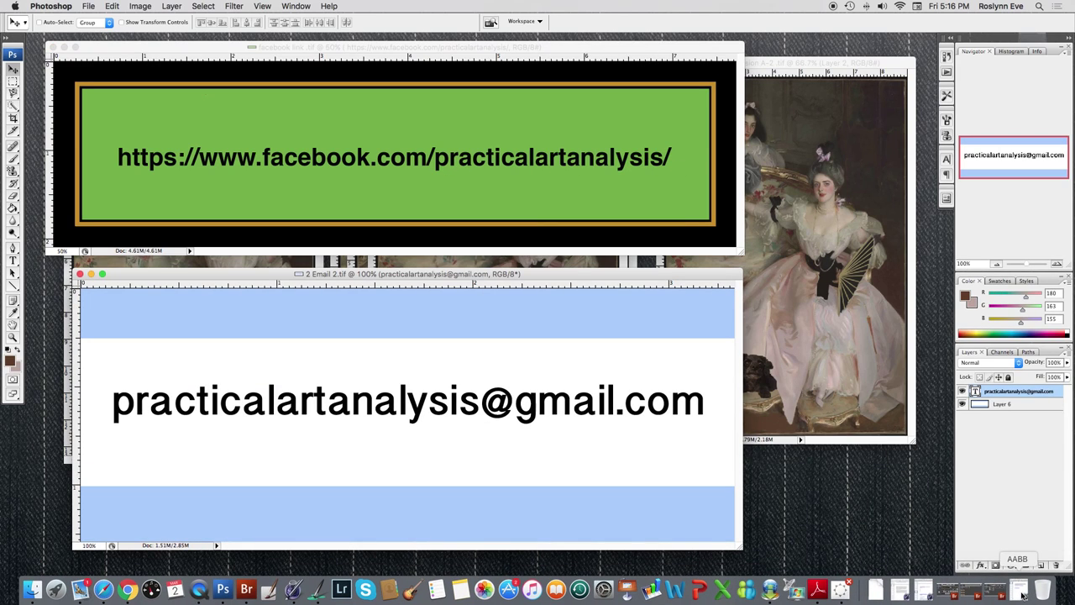